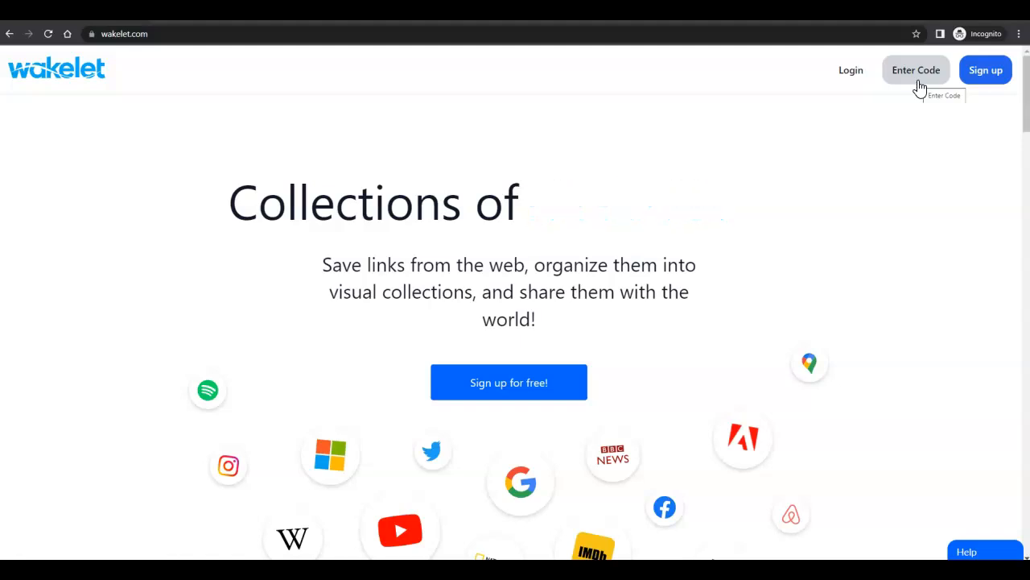
Start signing up for a new Wakelet account
click(998, 84)
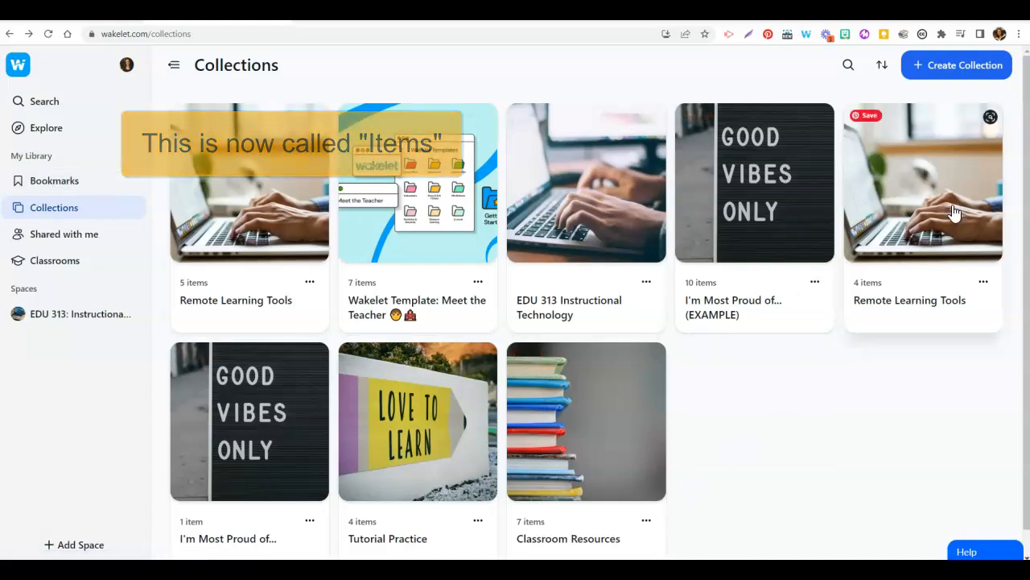
View the saved items on the Bookmarks page and return to the Collections page
click(67, 189)
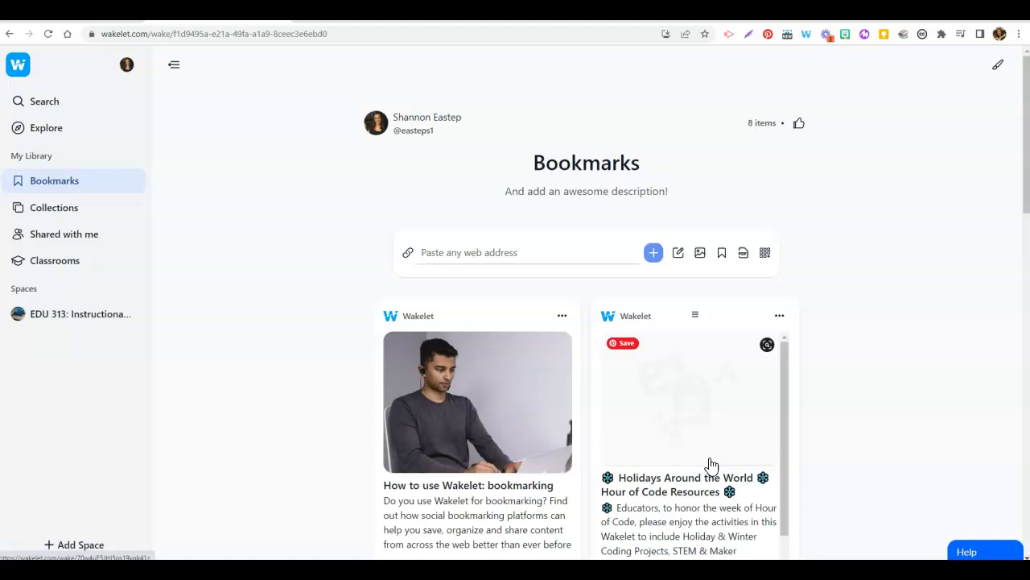
click(46, 209)
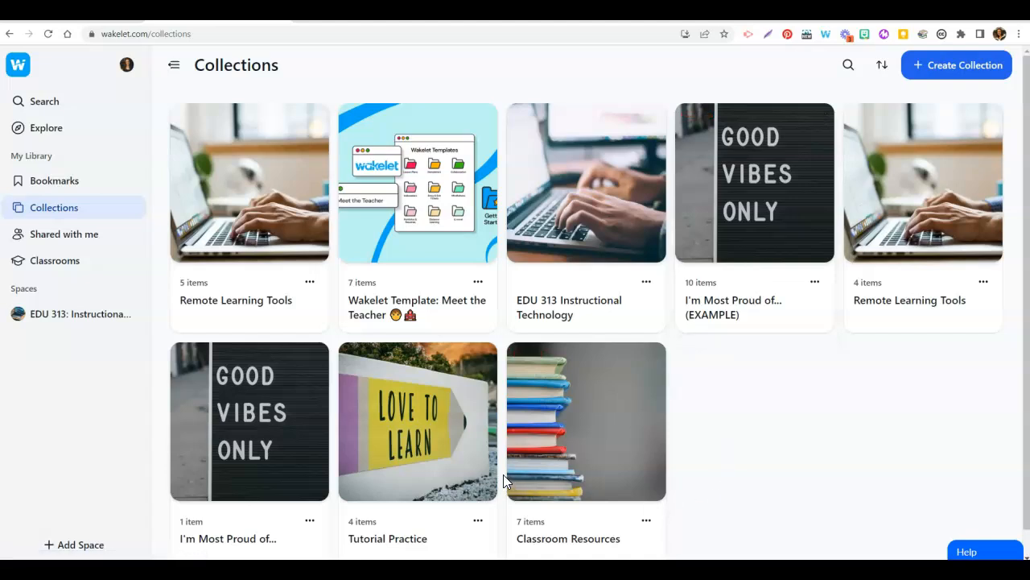
Create a new collection and title it "Sample Collection (Tutorial)"
click(948, 71)
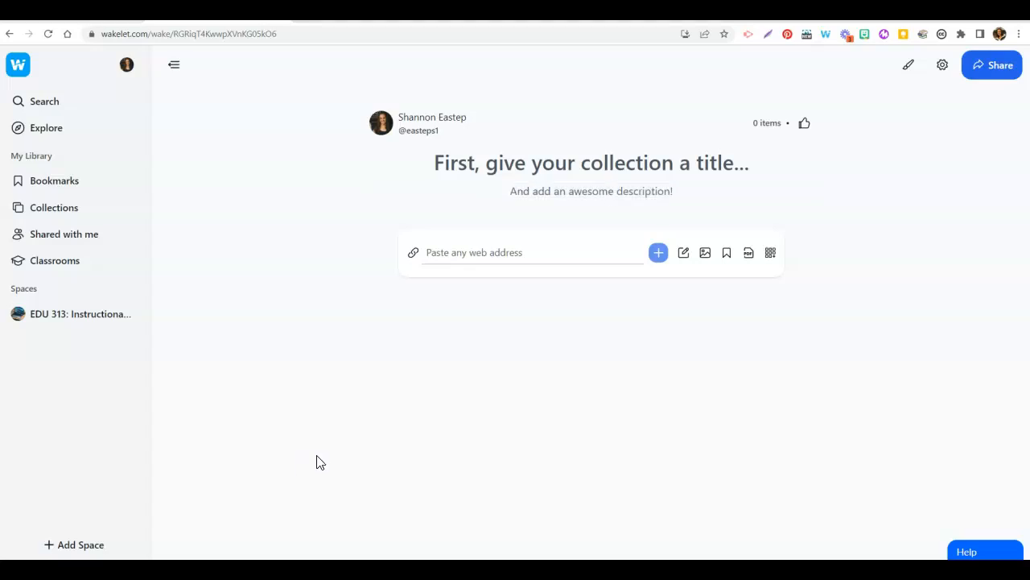
click(562, 165)
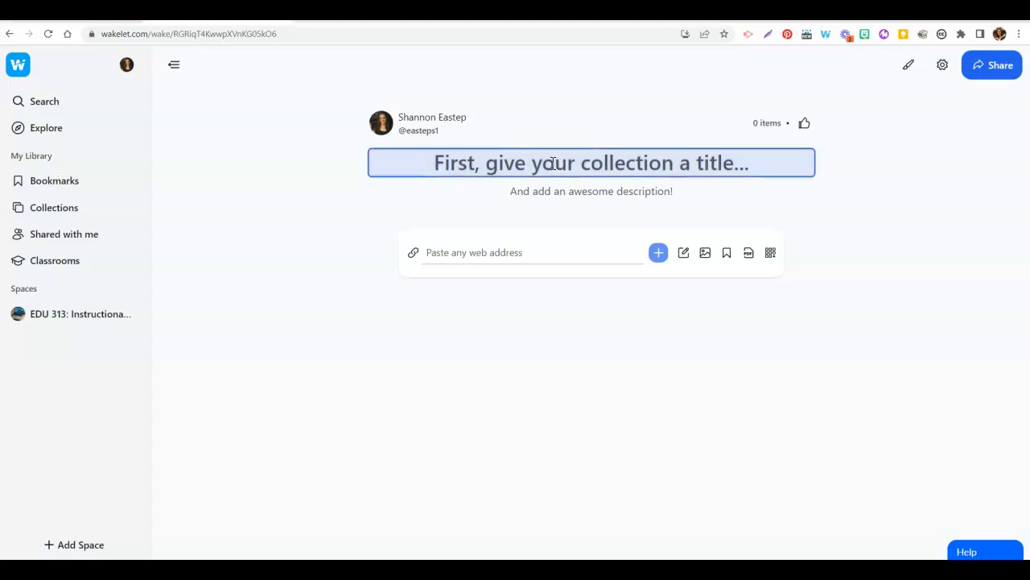
text(Sample C)
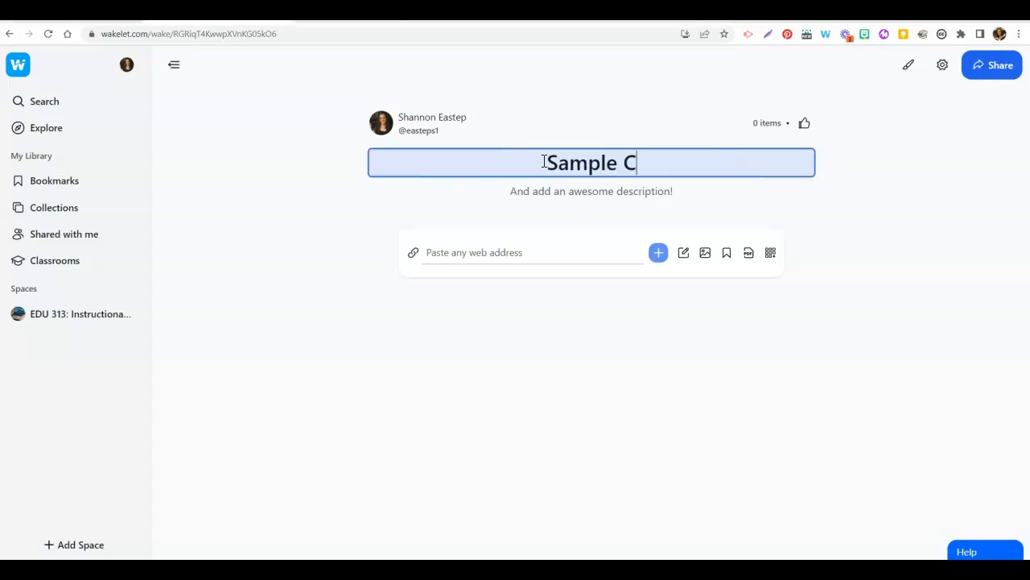
text(ollection (Tut)
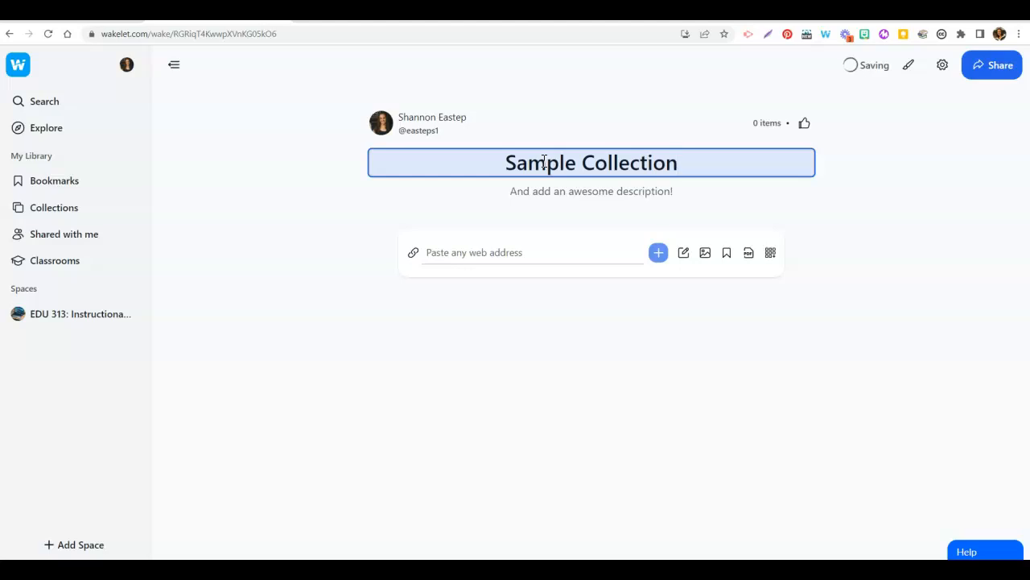
text(orial))
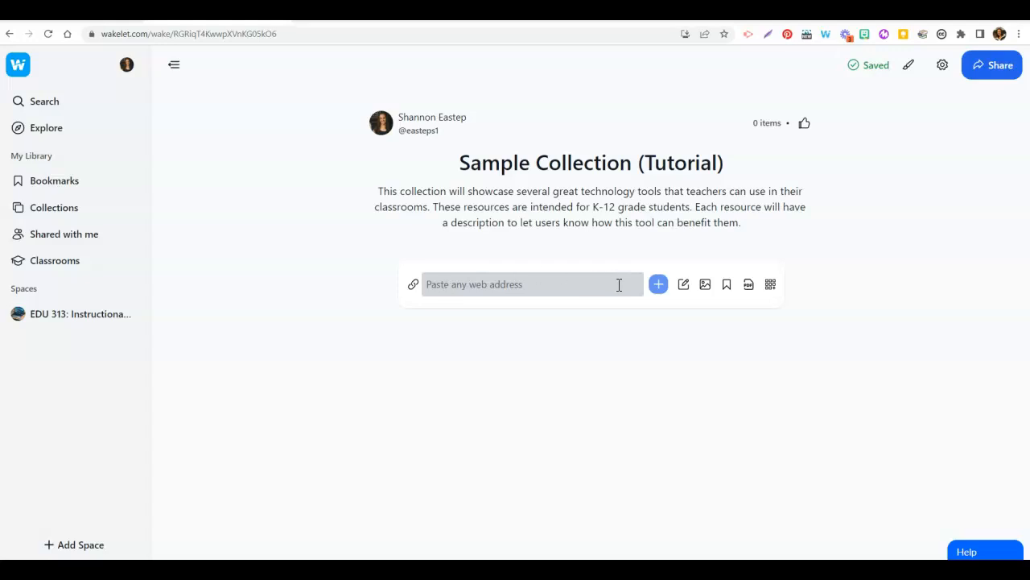
Look at the bookmarks and the app integrations offered for adding items to the collection, without adding any
click(727, 286)
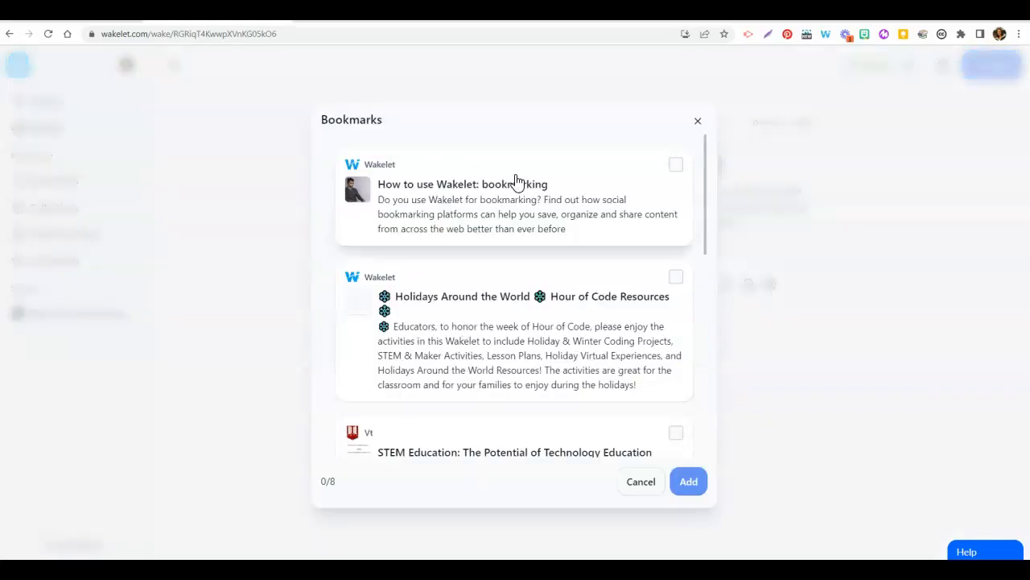
click(698, 121)
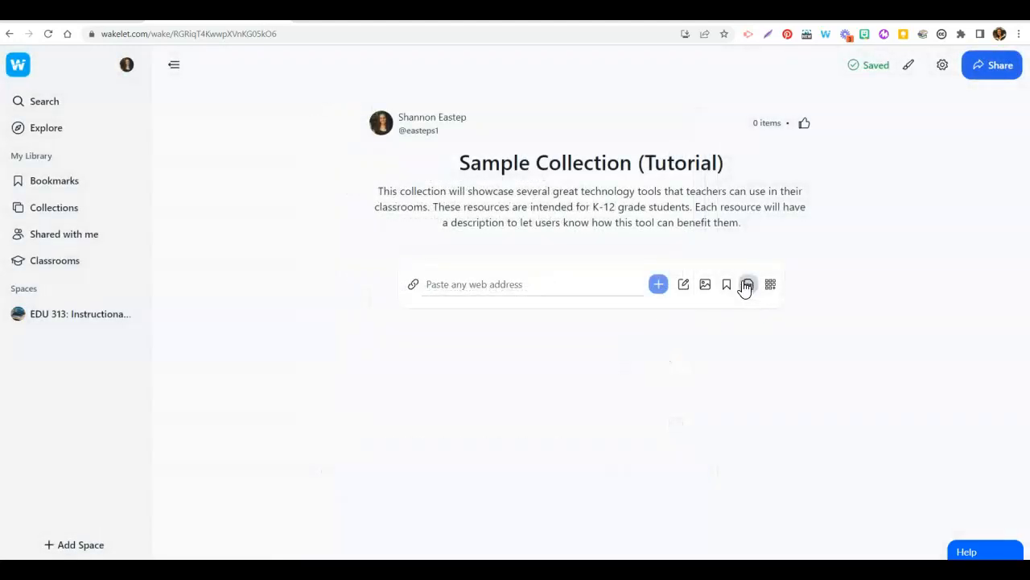
click(772, 288)
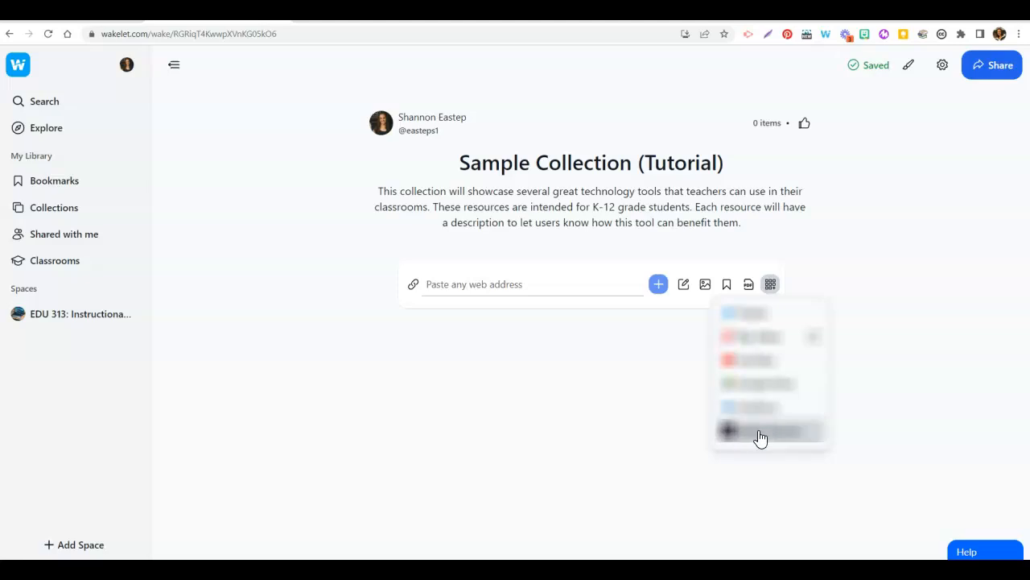
click(685, 401)
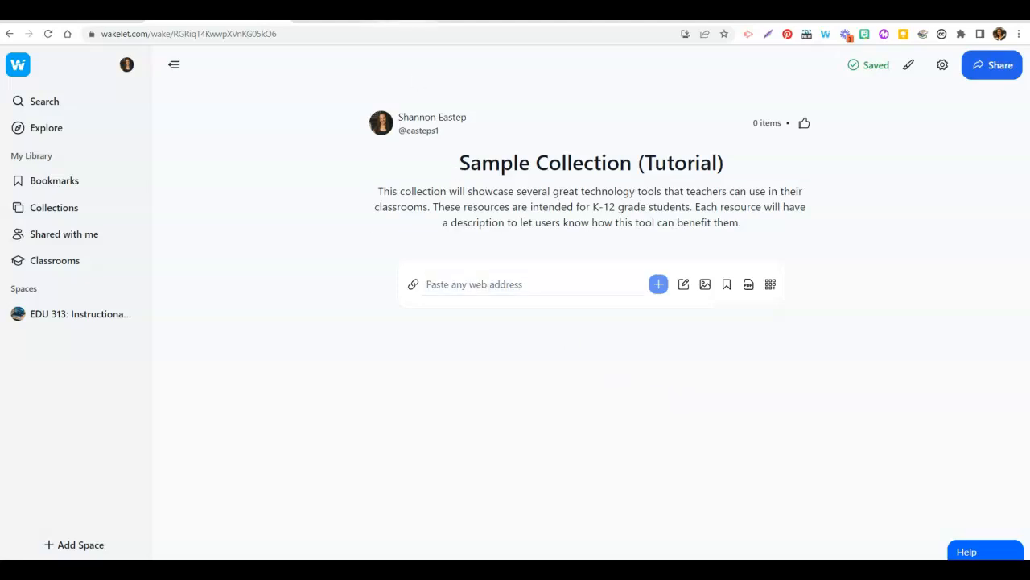
Add the Learners Edge blog article learnersedge.com/blog/top-10-tech-tools-for-2023 to the collection as a web link
click(334, 12)
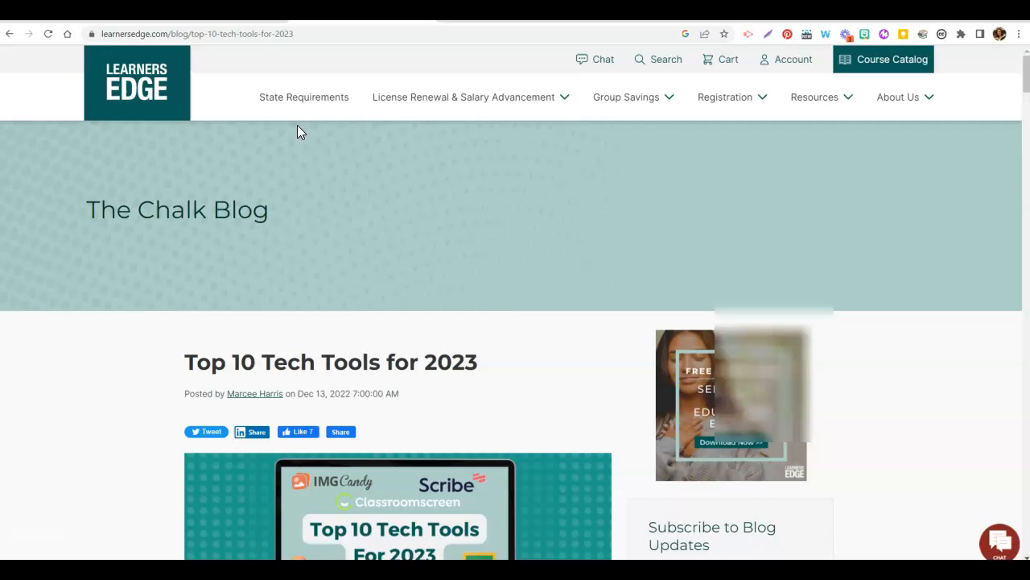
click(297, 37)
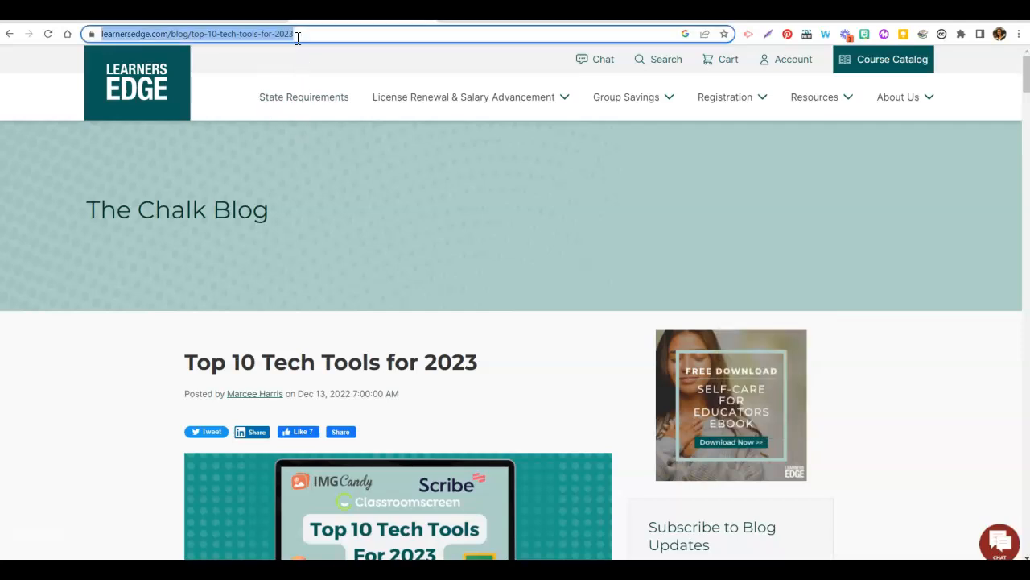
click(257, 12)
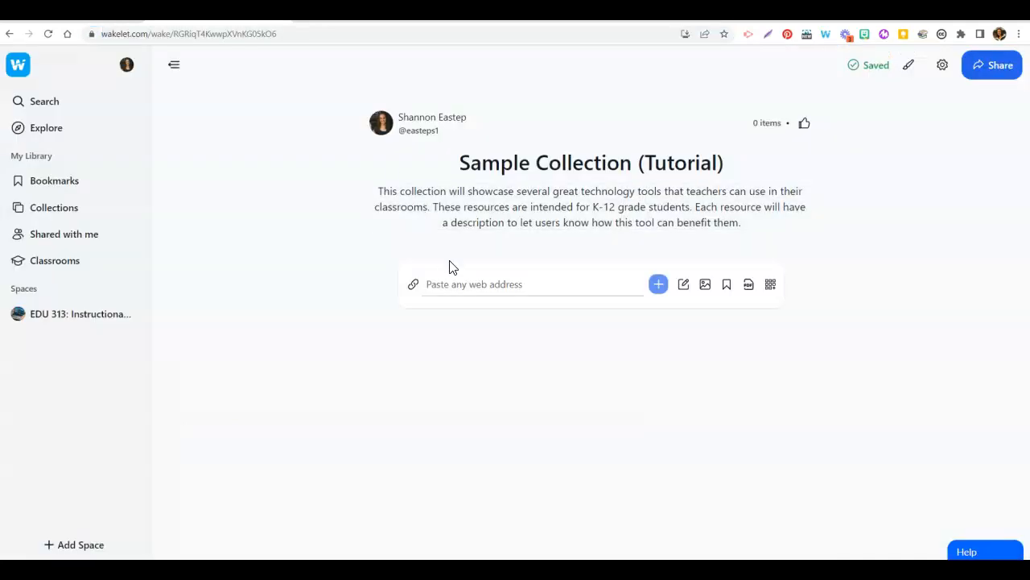
click(456, 283)
key(ctrl+v)
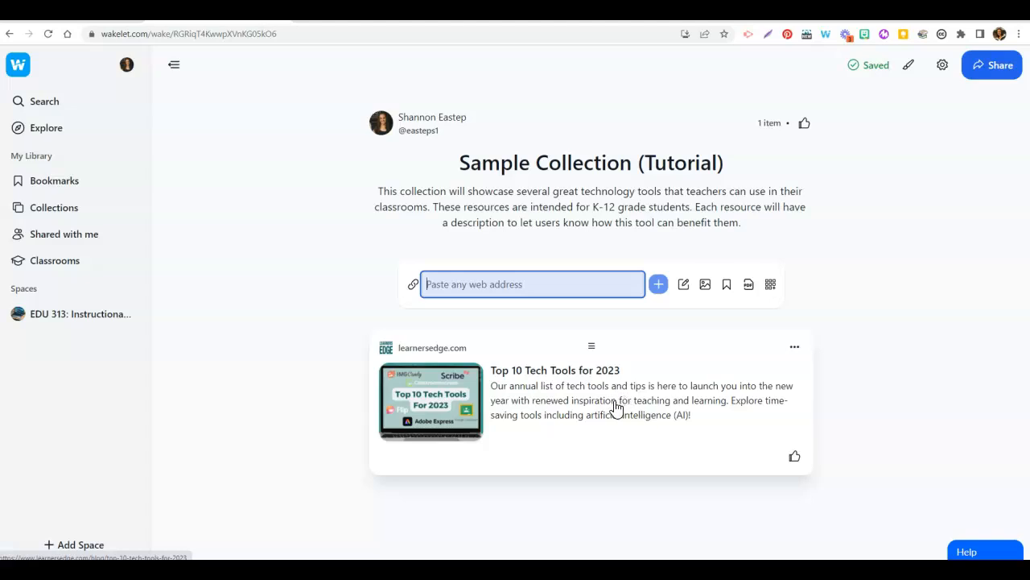
Replace the Top 10 Tech Tools for 2023 card's description with a summary recommending Google Sheets, Image Candy and Adobe Express for the classroom
click(795, 347)
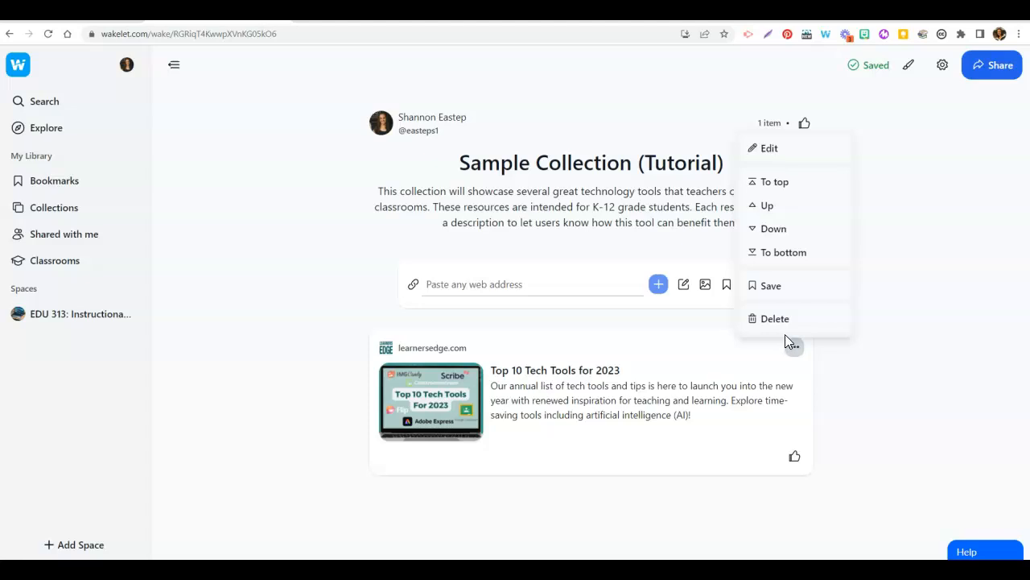
click(775, 148)
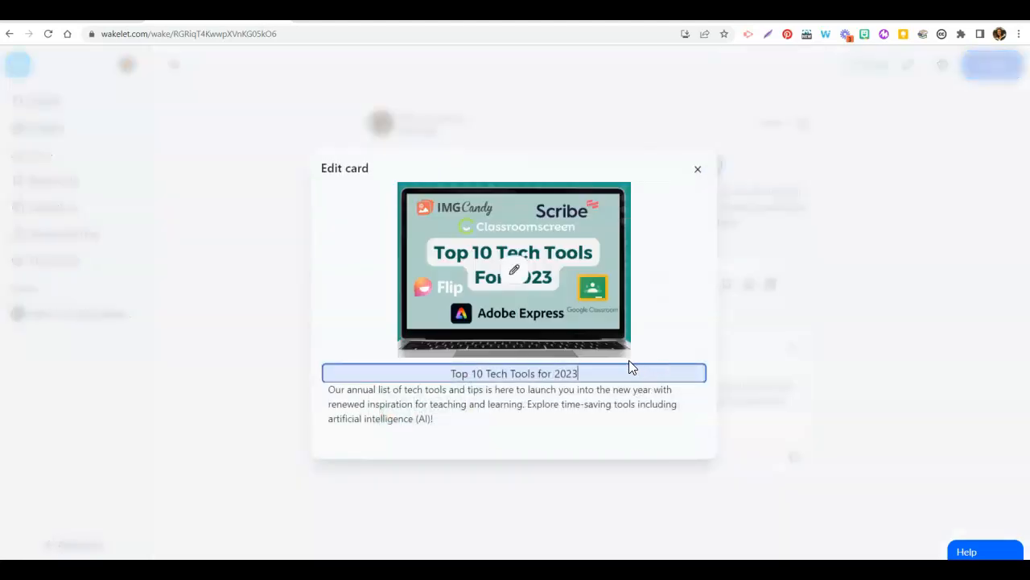
click(516, 269)
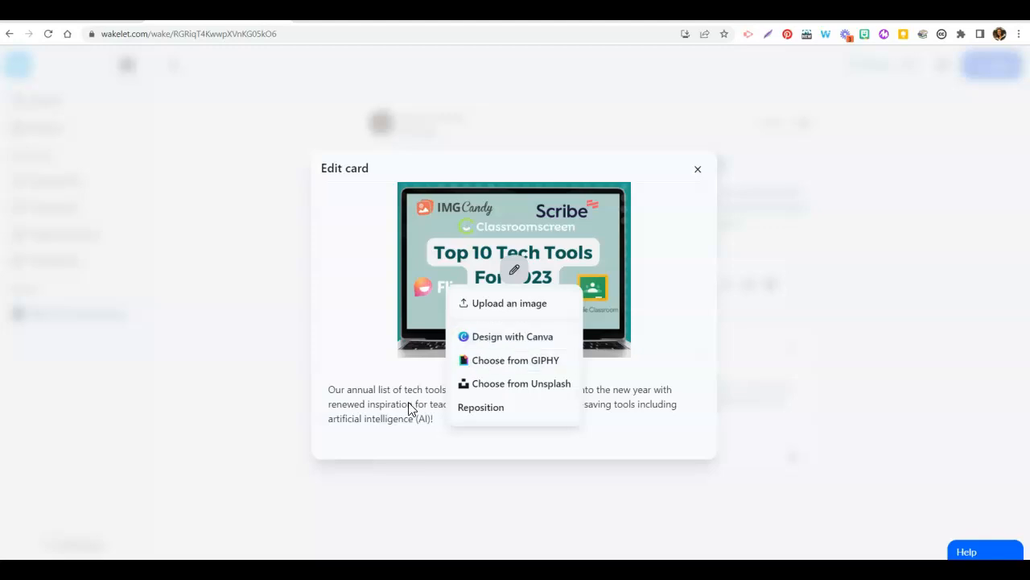
click(631, 393)
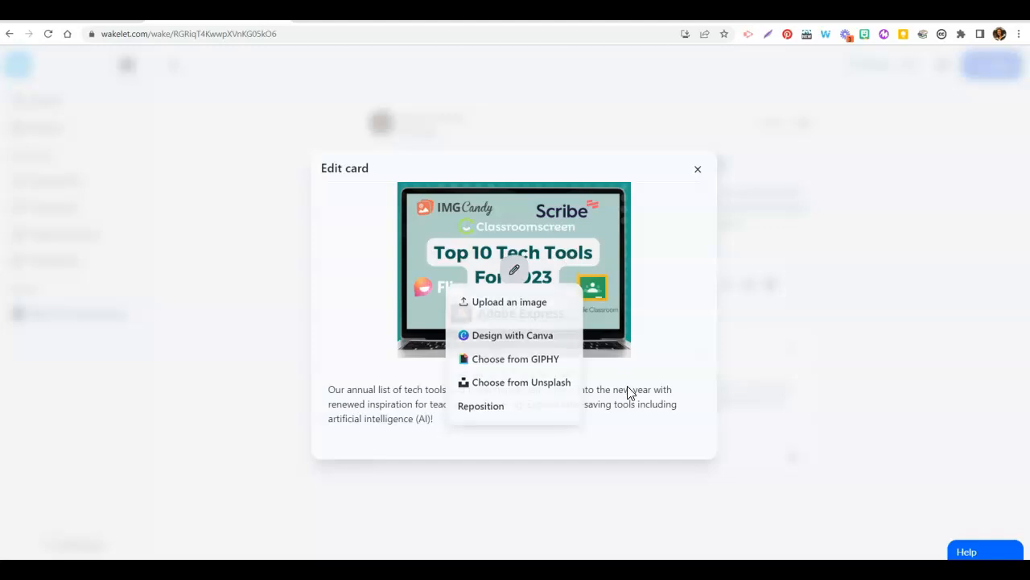
click(442, 419)
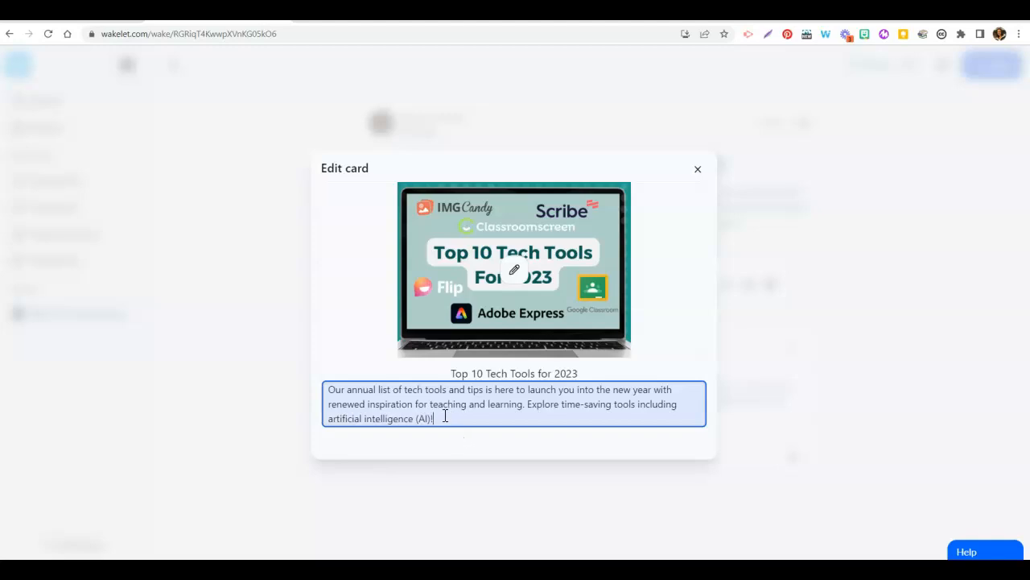
drag(442, 419, 314, 381)
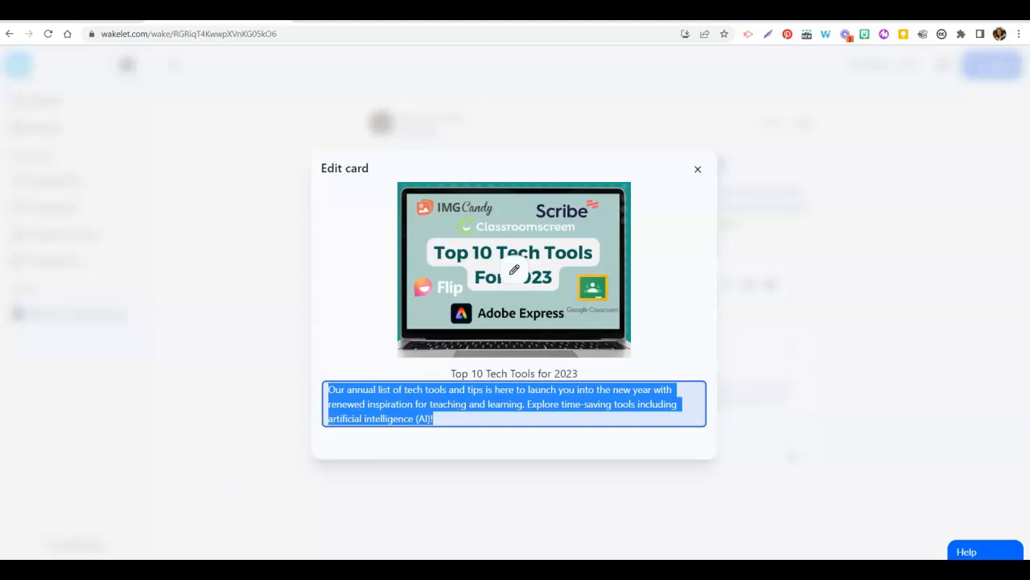
text(This great article talks about 10 tools you should try in 2023 including Google Sheets for Interactive Timelines, Image Candy for Easy Image Editing, and Adobe Express for Creative Projects. Stay on top of the newest technology and bring it into your classroom!)
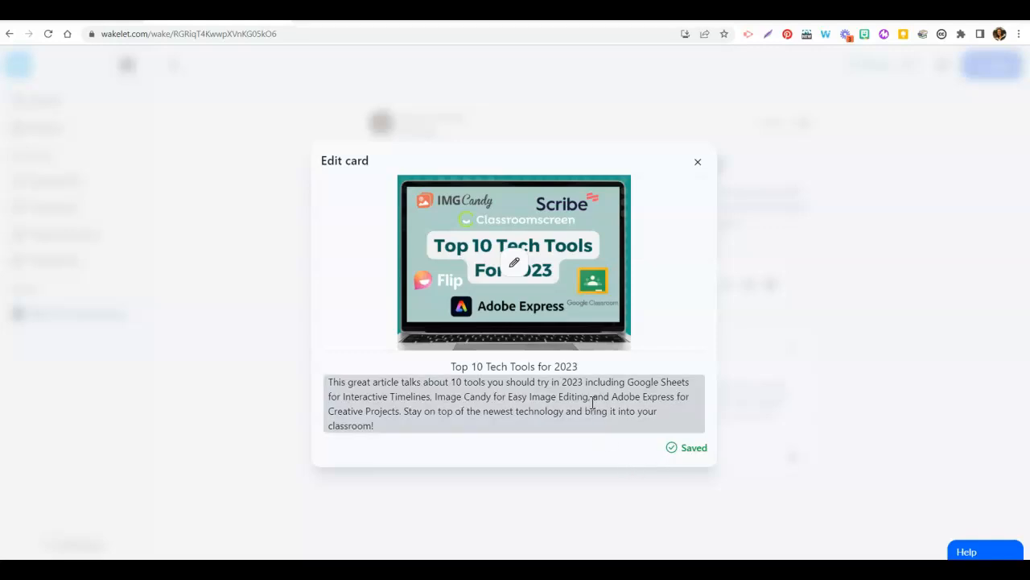
click(698, 165)
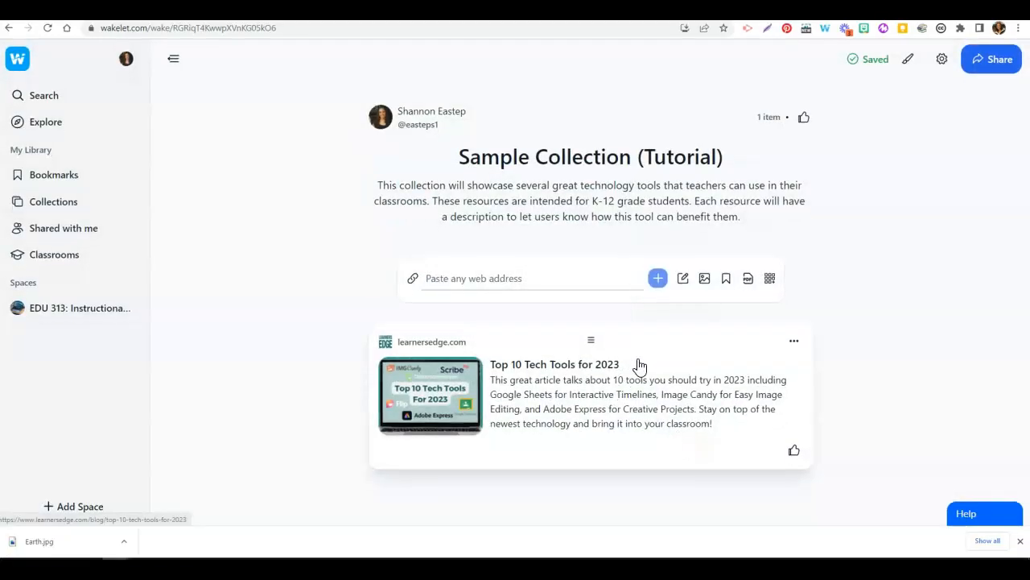
Upload the Earth image from the Desktop folder to the collection as a new item
click(705, 282)
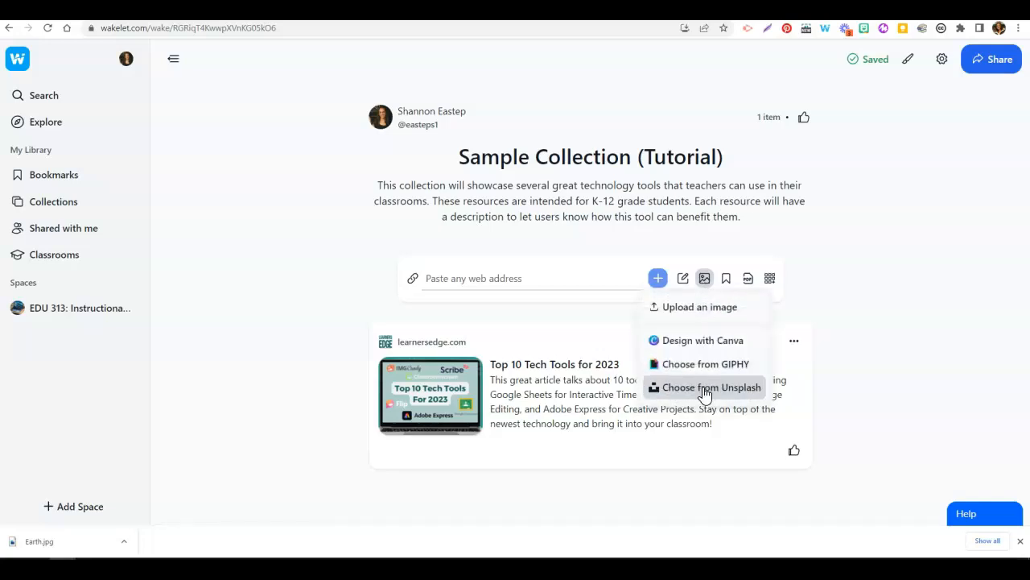
click(706, 322)
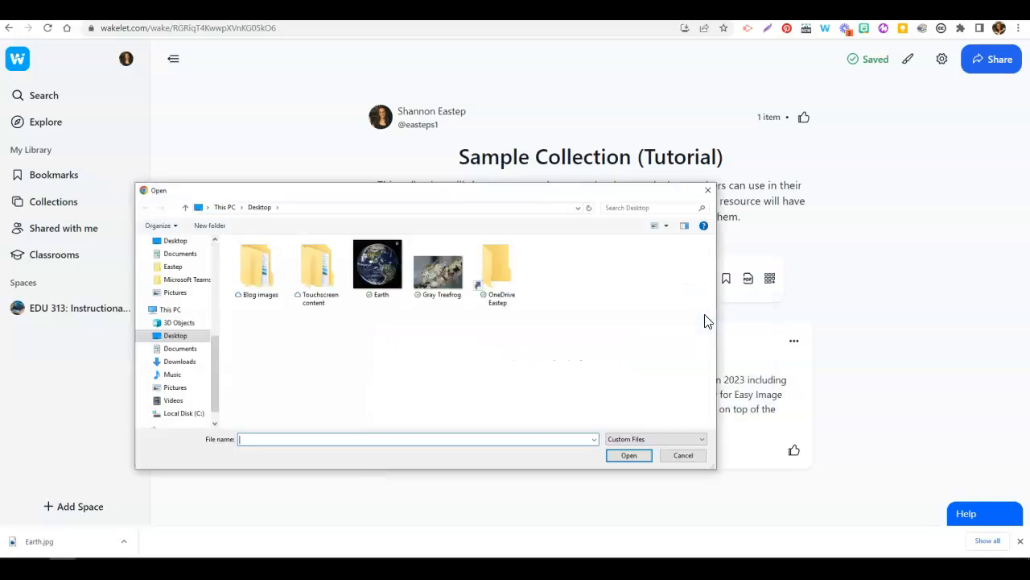
click(381, 294)
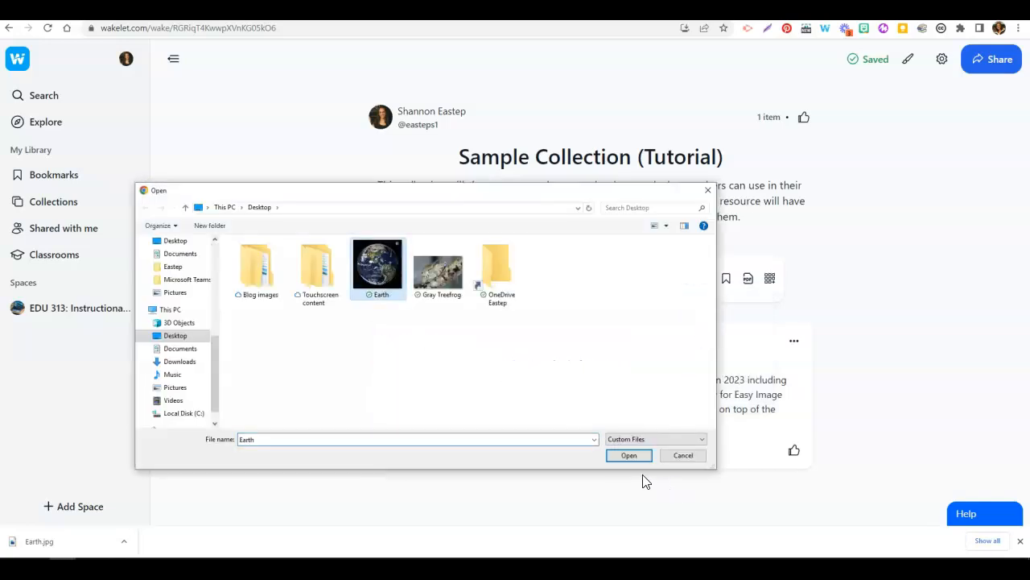
click(626, 456)
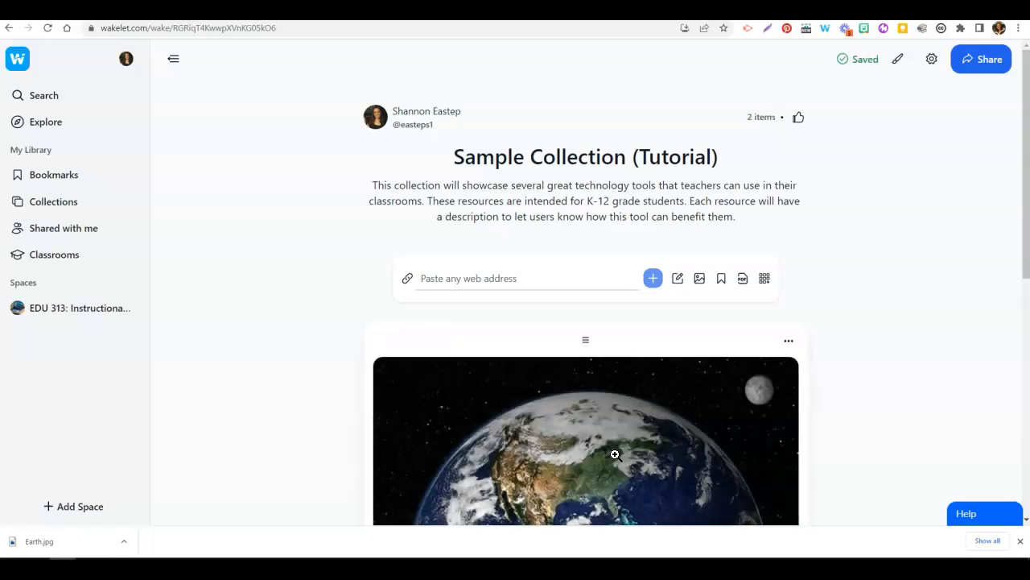
scroll(816, 426, down, 4)
scroll(752, 386, up, 2)
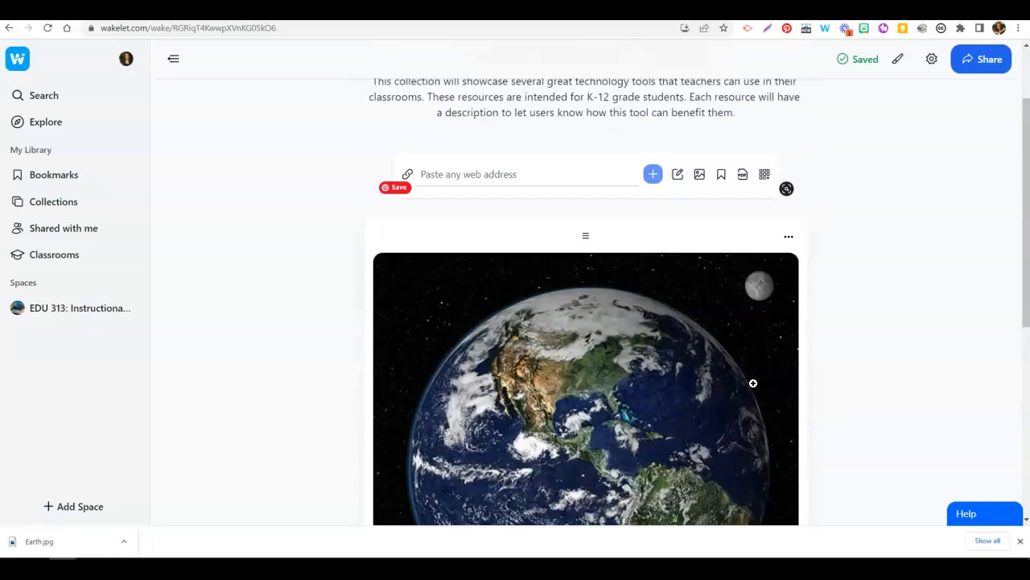
Open the Earth image card for editing and copy the photographer credit from the image's Pics4Learning page
scroll(753, 383, up, 1)
click(789, 341)
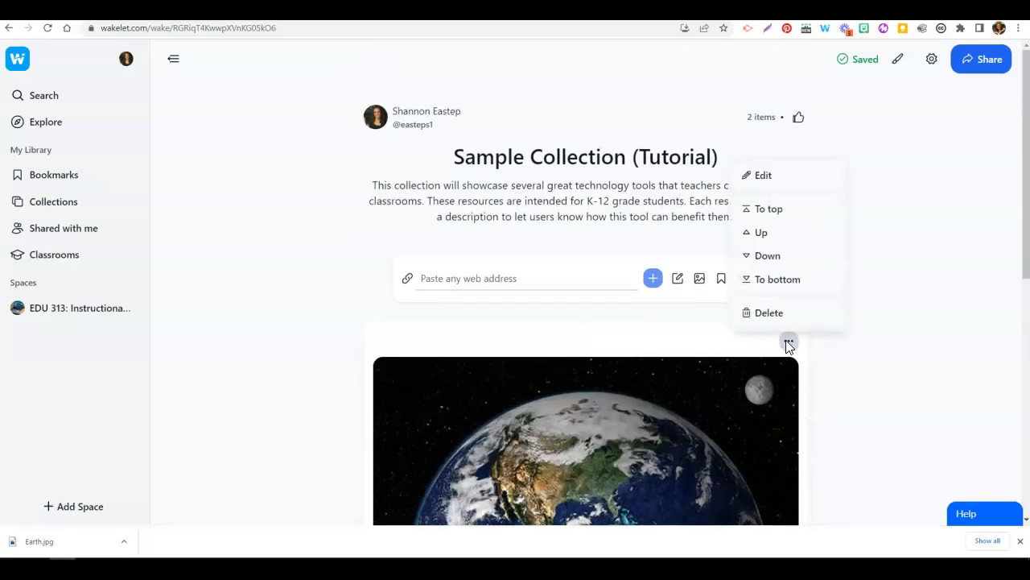
click(752, 173)
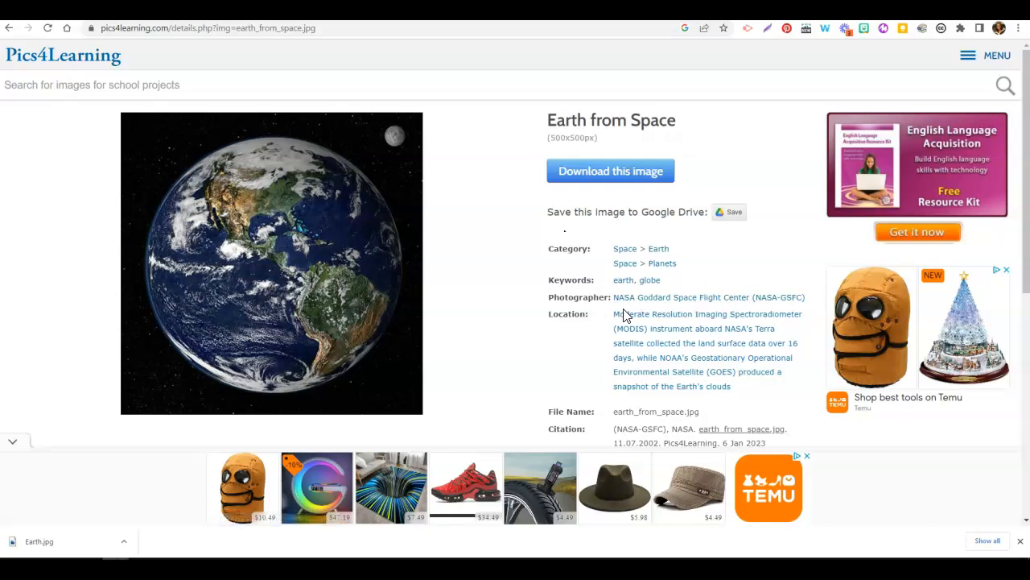
drag(806, 298, 611, 299)
key(ctrl+c)
click(310, 10)
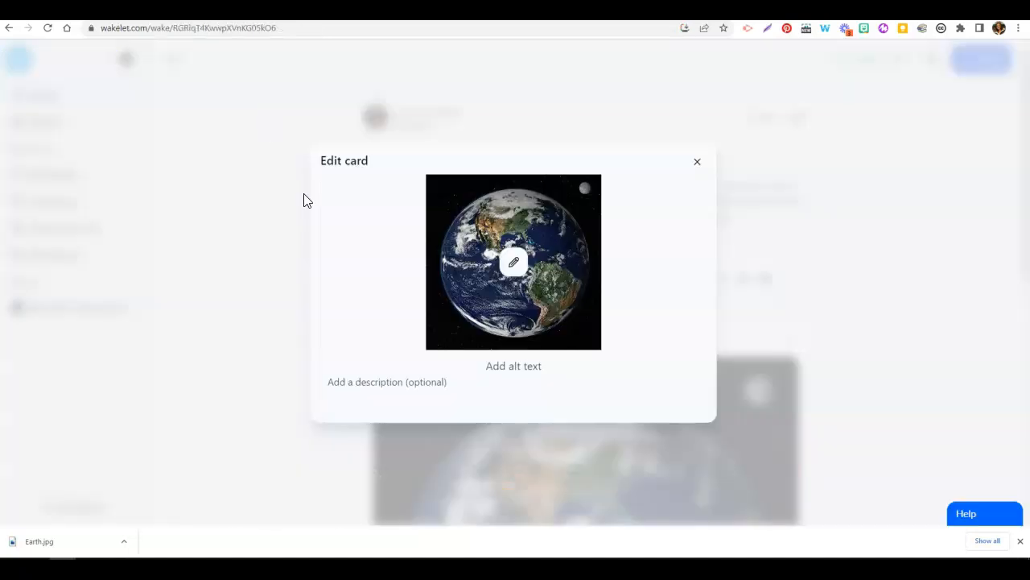
Enter "Author: NASA Goddard Space Flight Center (NASA-GSFC)" in the Earth card's description, followed by a new line labelled "Source:"
click(357, 384)
text(Au)
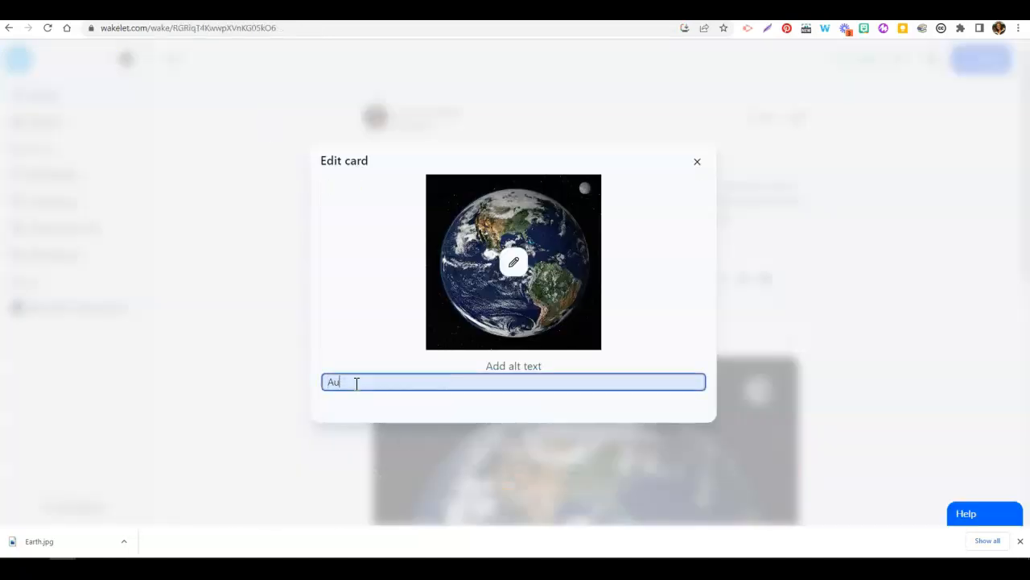
text(thor:)
key(ctrl+v)
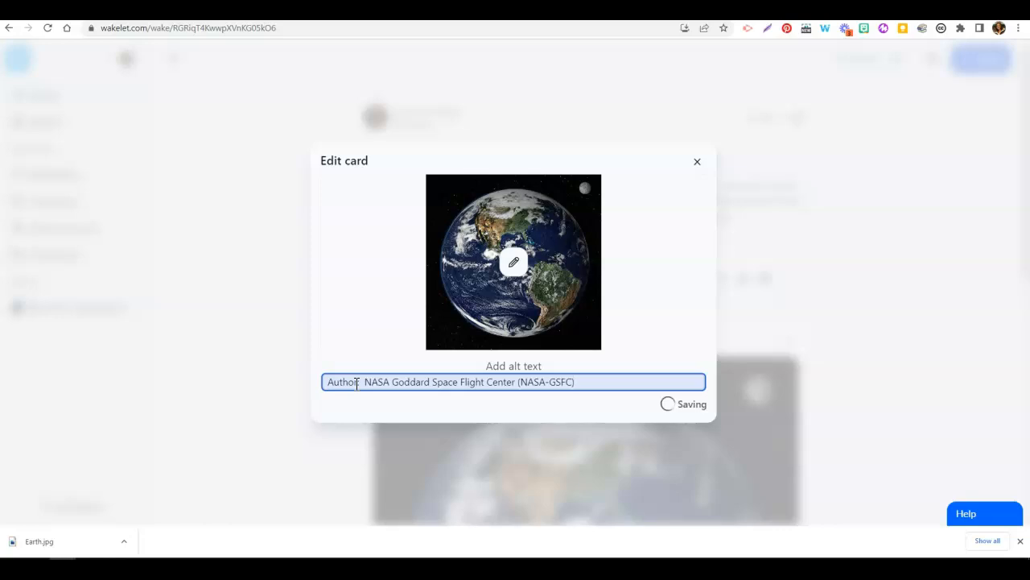
key(Return)
text(S)
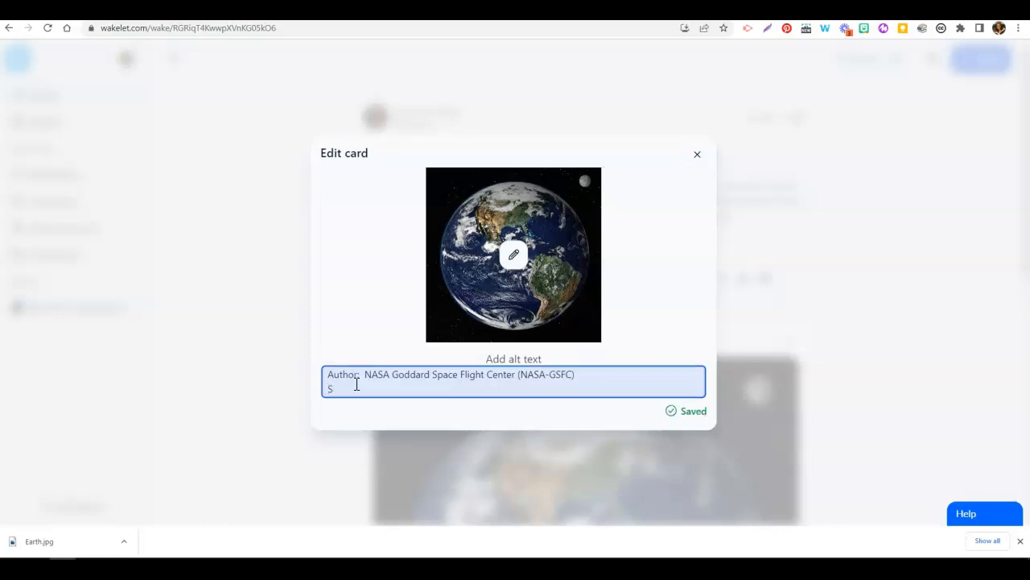
text(ourse)
key(BackSpace)
key(BackSpace)
key(BackSpace)
text(rce:)
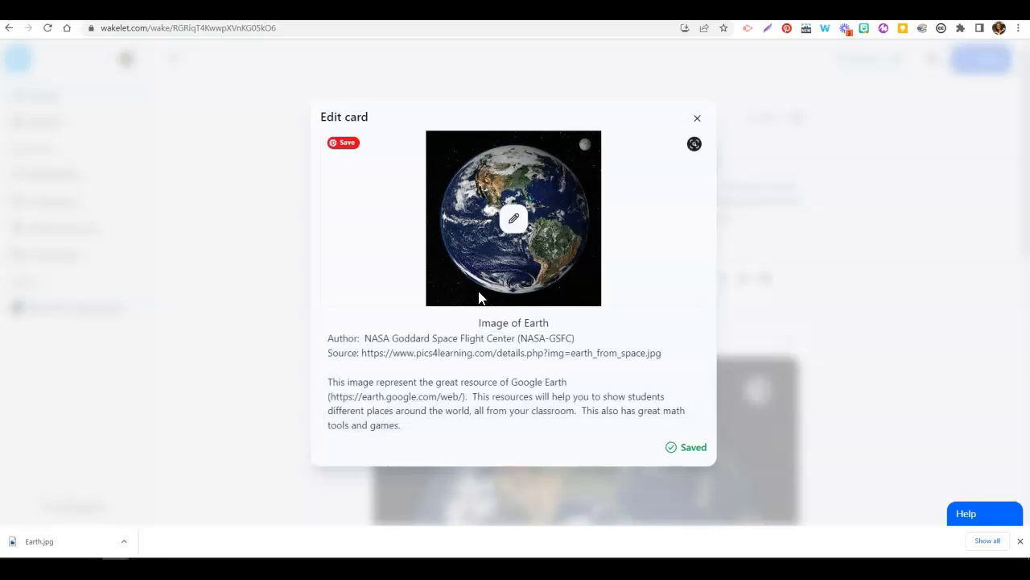
Clear the Earth image's alt text, enter "Image of Earth" there again, and close the card editor
click(531, 324)
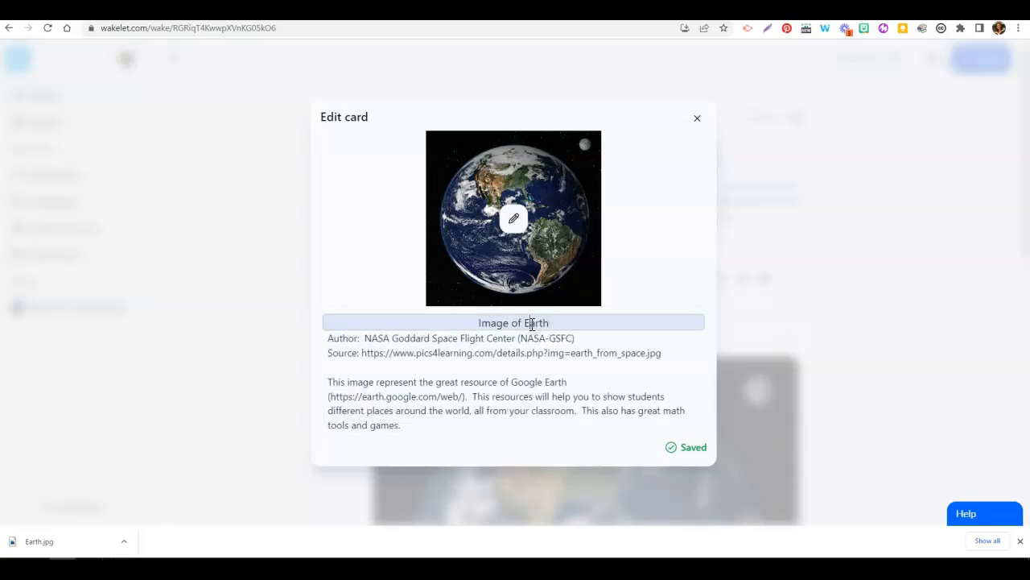
drag(575, 322, 436, 320)
key(ctrl+c)
key(BackSpace)
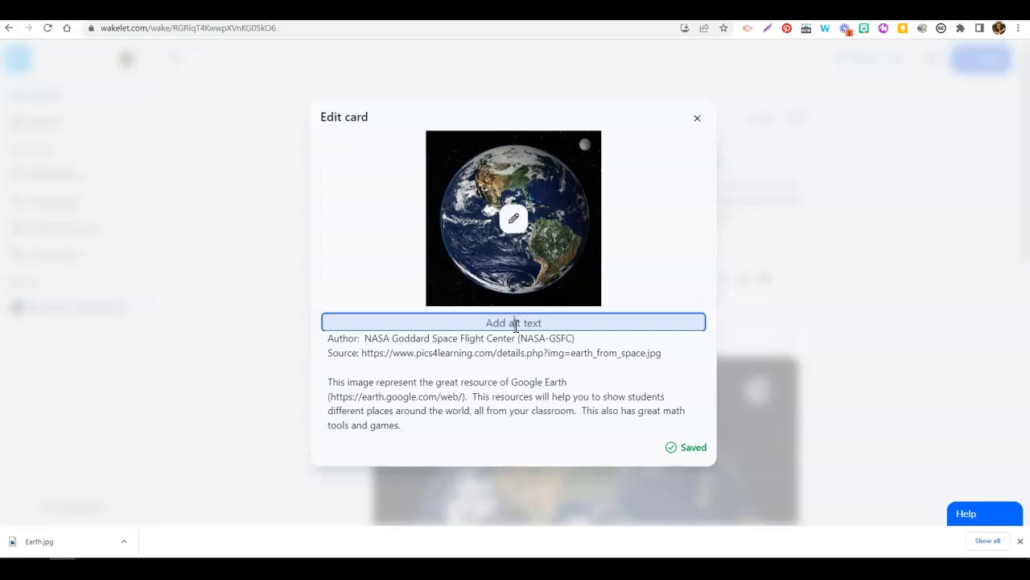
key(ctrl+v)
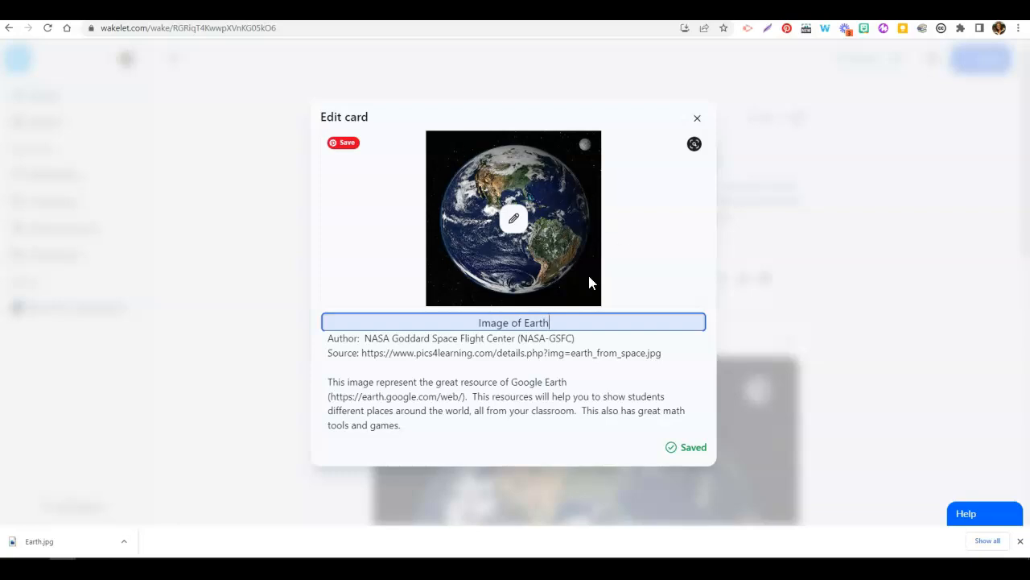
click(697, 118)
Try to move the Top 10 Tech Tools for 2023 card above the Earth image card
scroll(731, 354, down, 6)
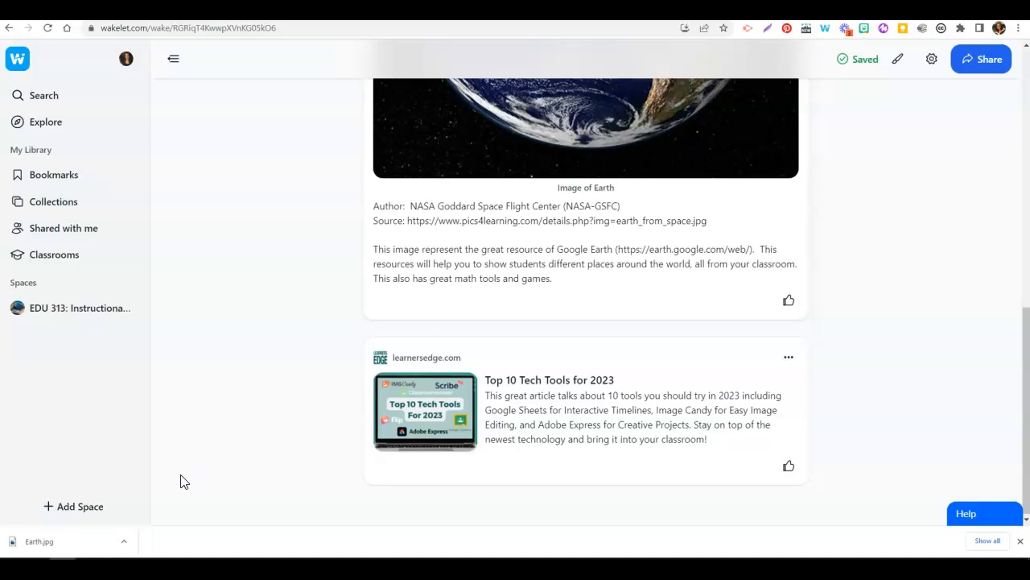
scroll(682, 399, up, 5)
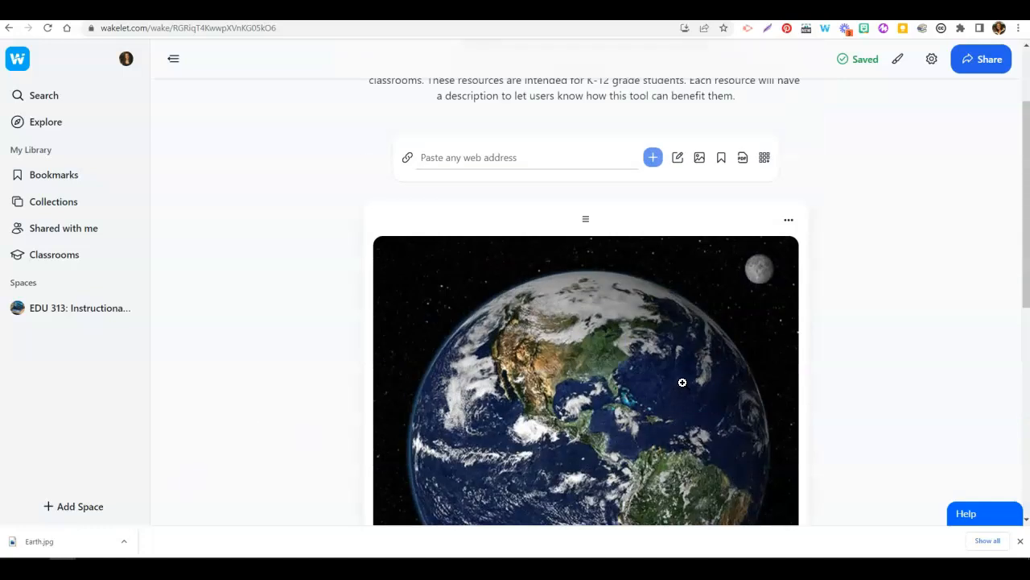
scroll(681, 381, down, 4)
drag(586, 477, 604, 400)
scroll(639, 368, up, 6)
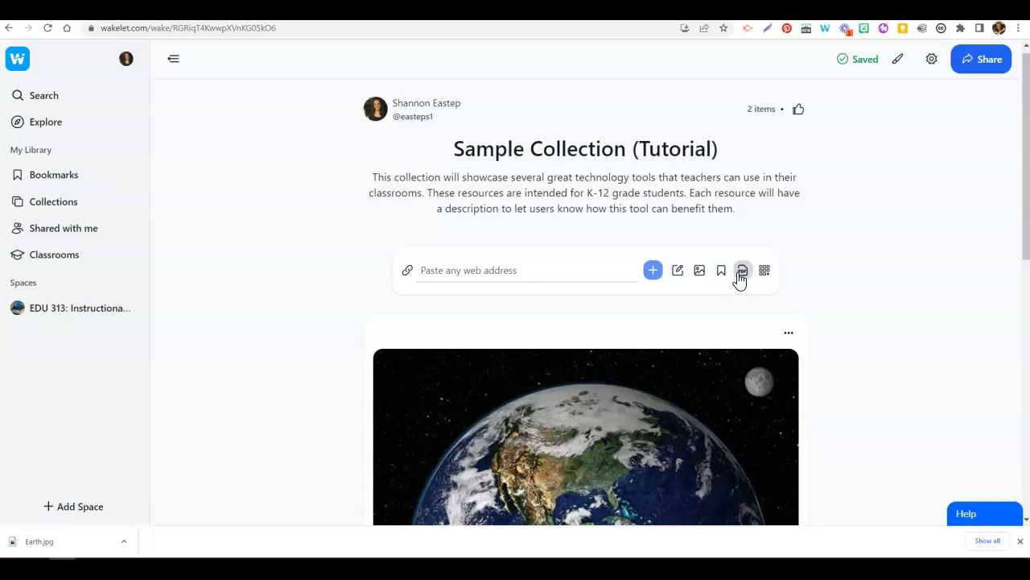
Add a text item with the bulleted list Canva, Padlet, ClassroomScreen and Flip, and append ": description." to the Canva entry
click(678, 271)
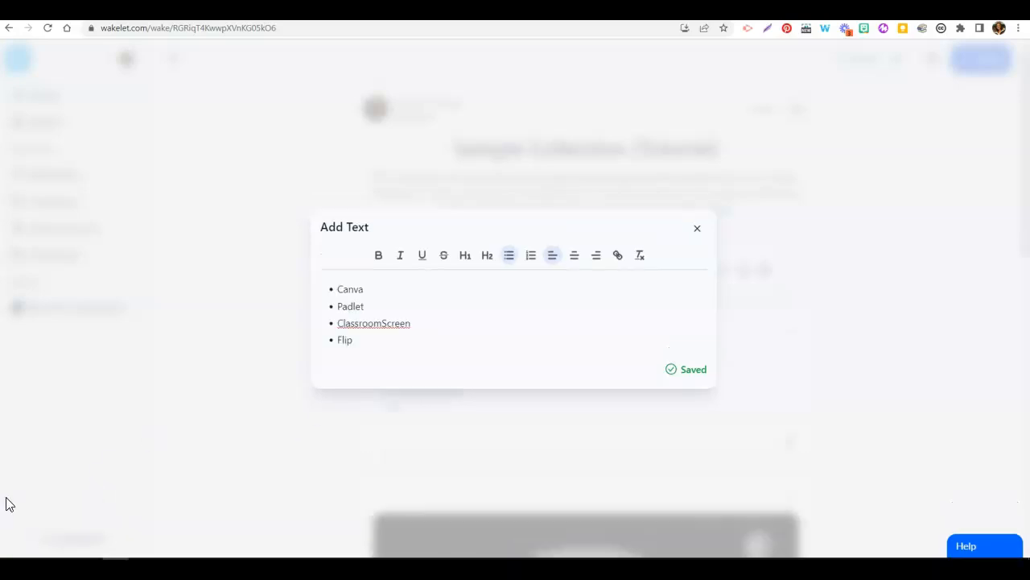
click(378, 288)
text(: desc)
text(i)
key(BackSpace)
text(ription.)
Make the whole tool list bold, try Heading 1 on it, restore the bulleted list format, and close the text editor
drag(381, 354, 330, 291)
click(381, 259)
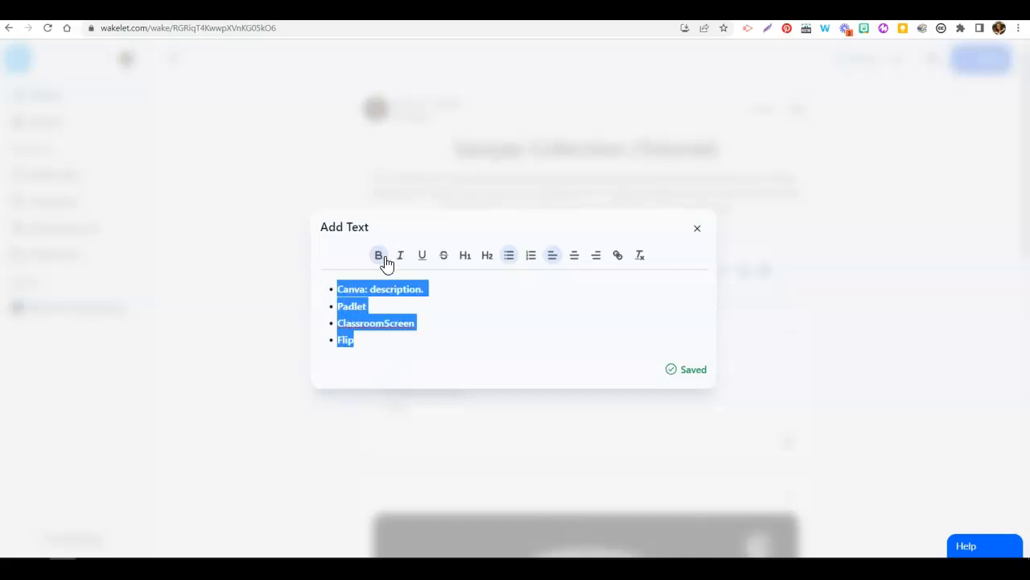
click(472, 265)
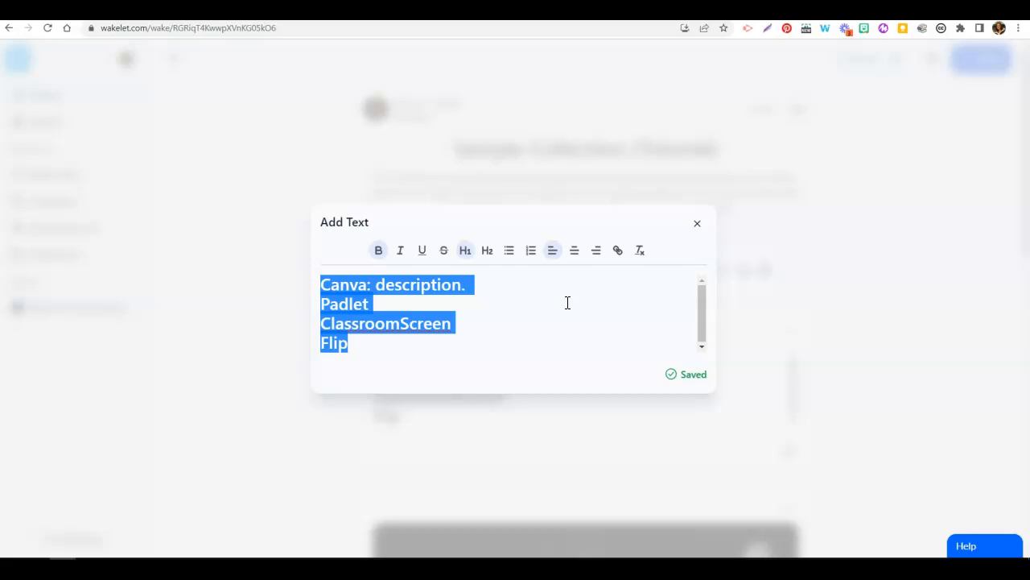
click(510, 251)
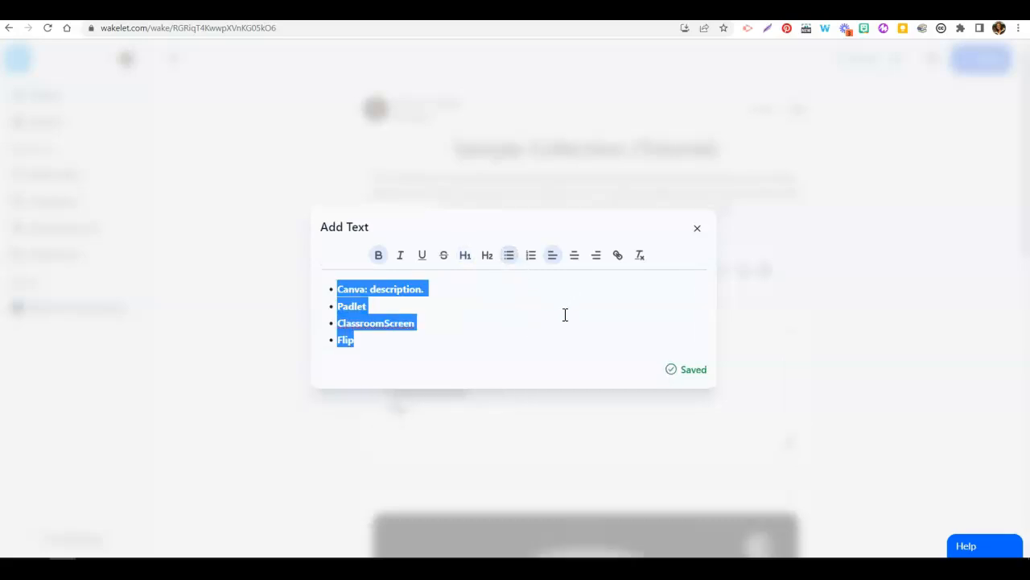
click(698, 231)
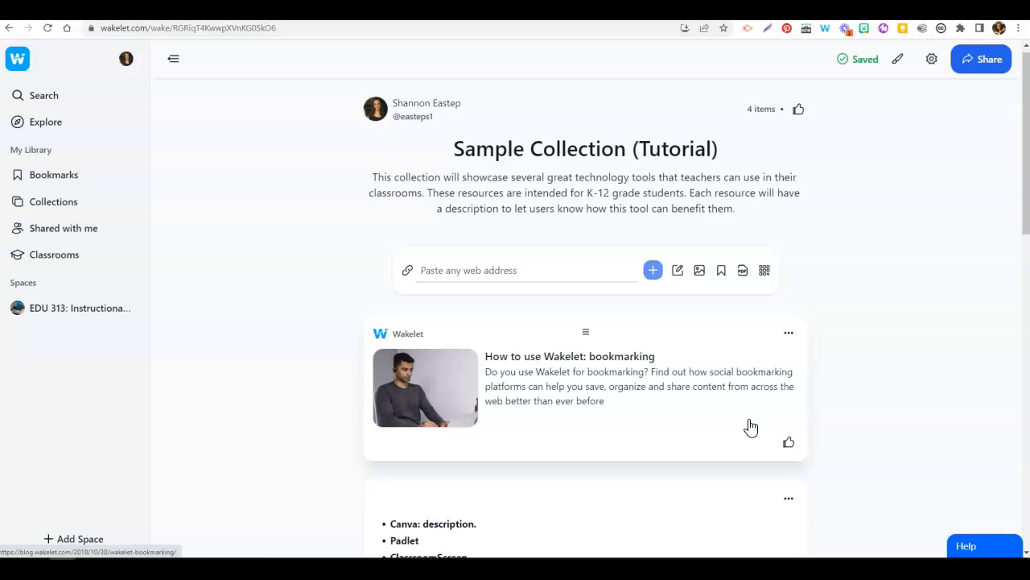
Try the Columns and Grid View layouts on the collection, and settle on the Compact layout
scroll(785, 414, down, 4)
scroll(787, 414, up, 4)
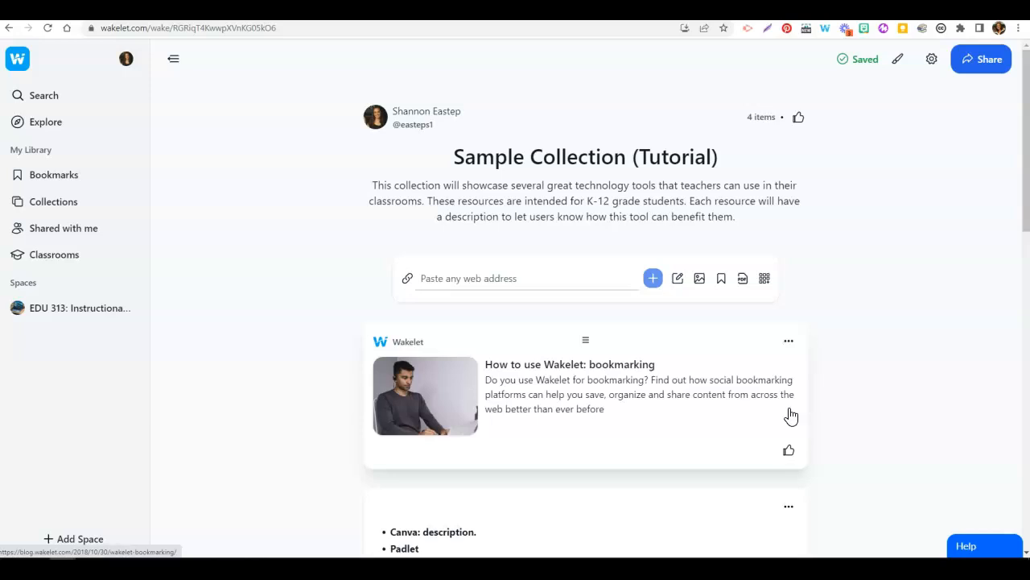
click(899, 61)
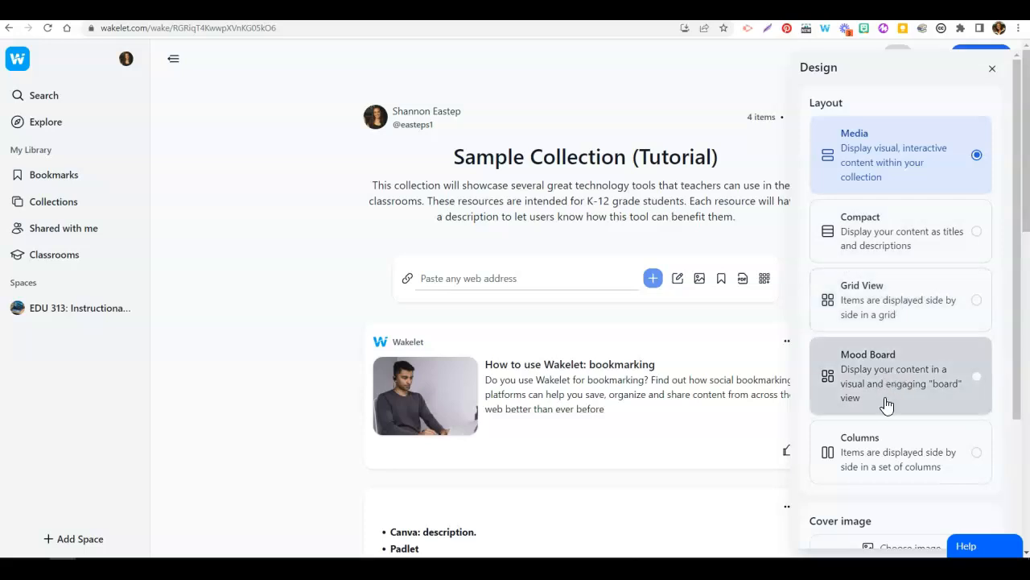
click(890, 457)
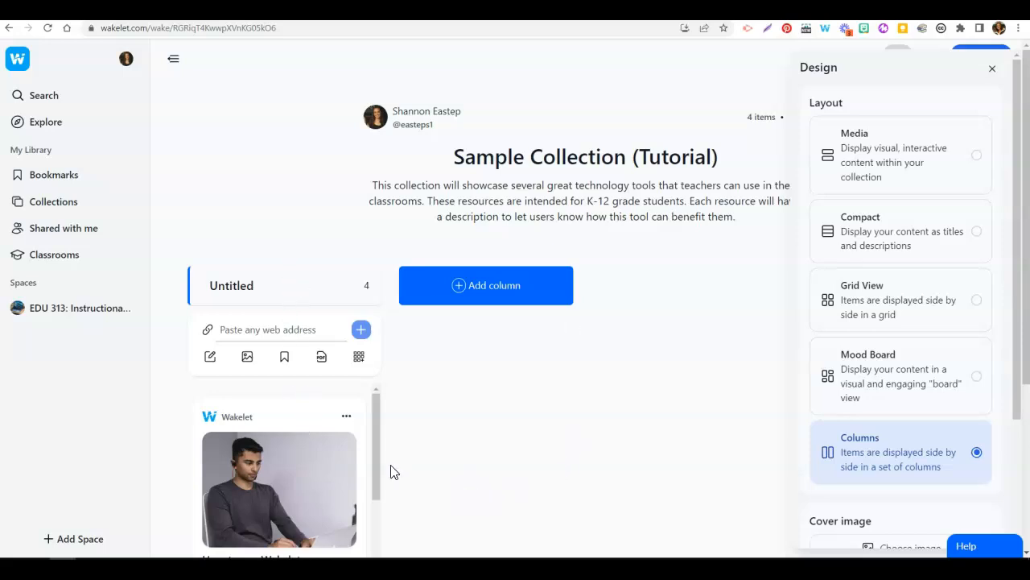
click(908, 301)
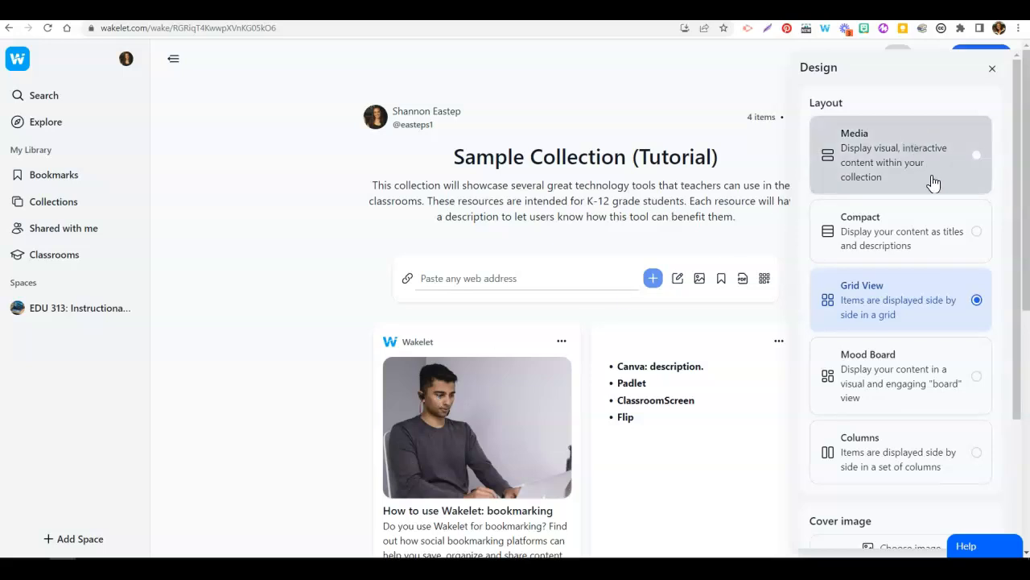
click(918, 250)
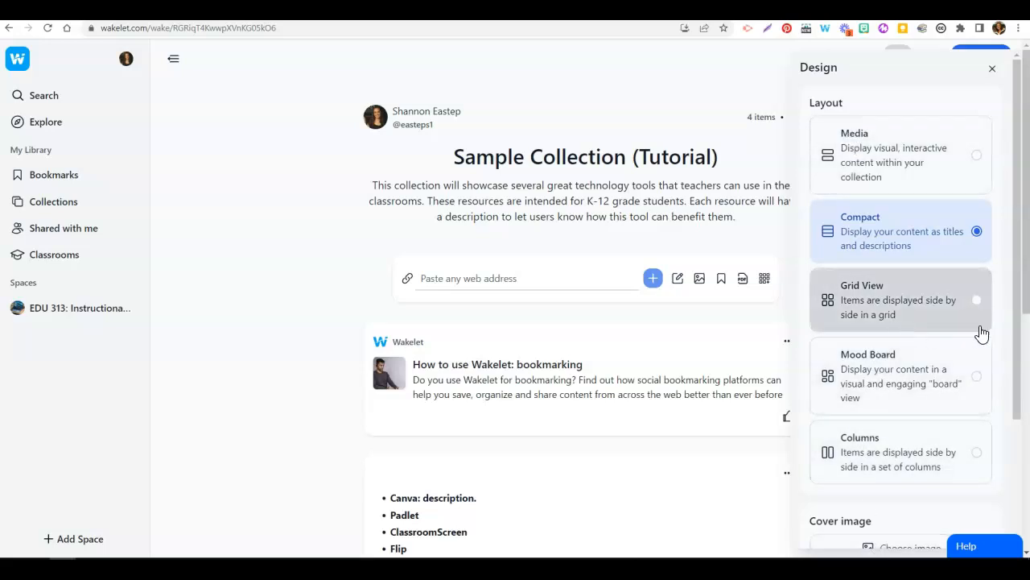
Search Unsplash for "technology" photos for the collection's cover image
drag(1015, 334, 1016, 473)
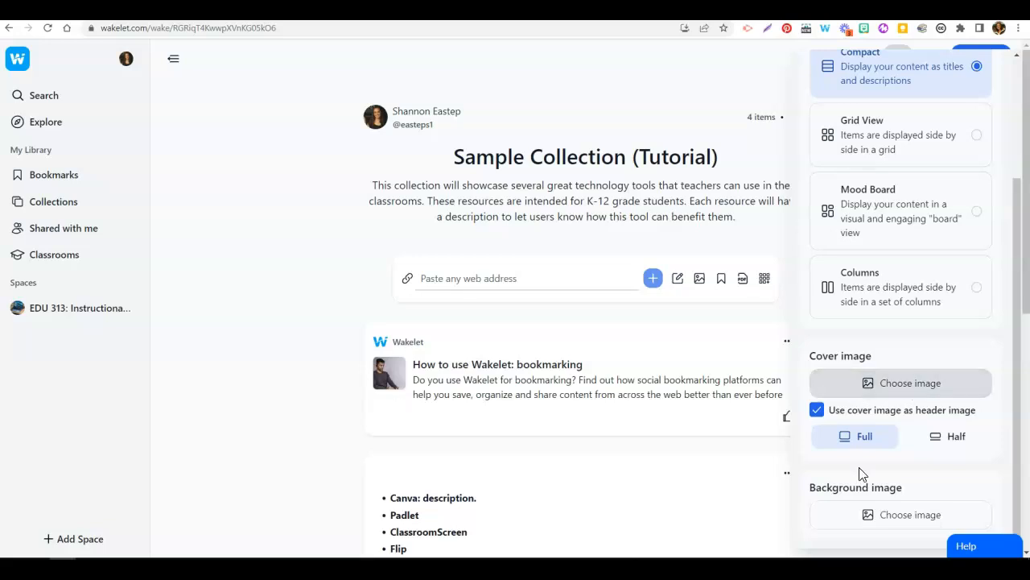
click(887, 388)
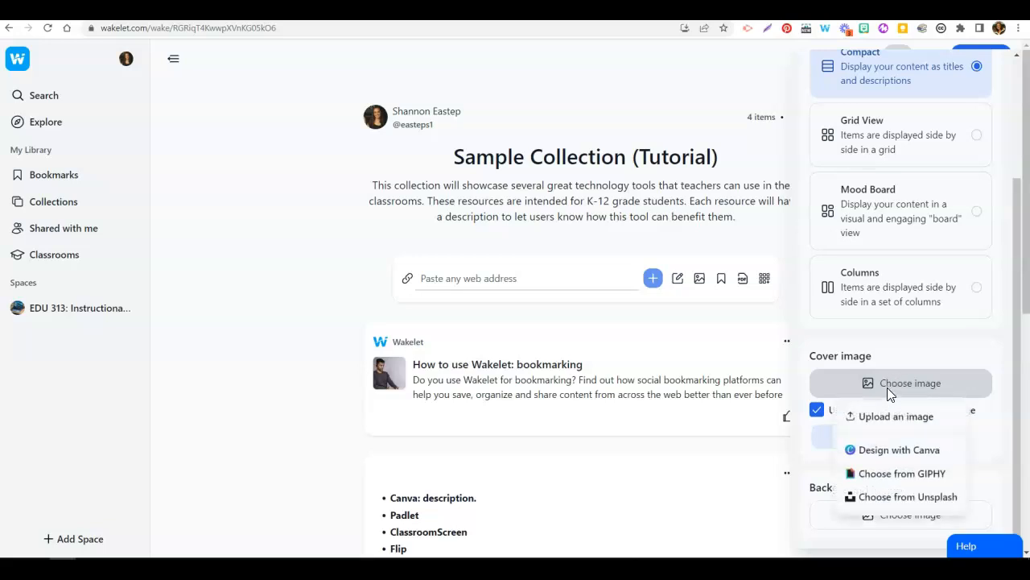
click(897, 499)
click(403, 150)
text(technology)
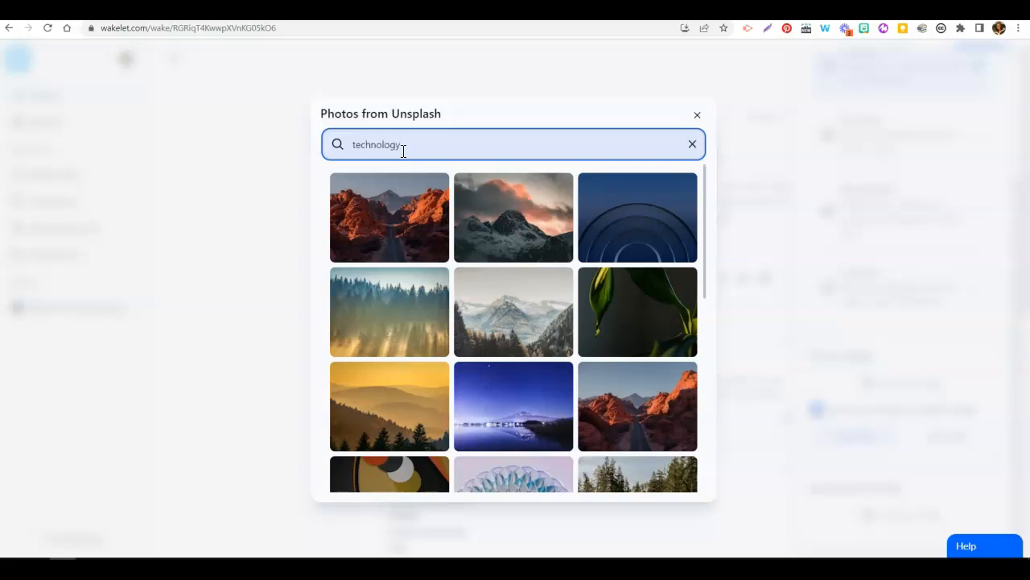
key(Return)
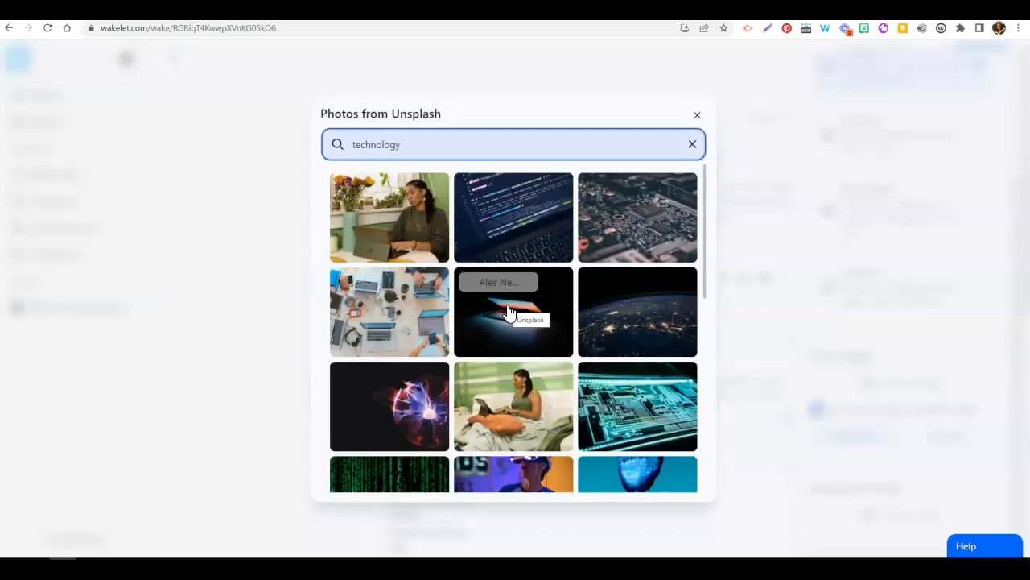
Set the bright desk photo with the iMac, laptop and tablet as the cover image, and display the header image as Half
click(705, 283)
drag(705, 281, 708, 375)
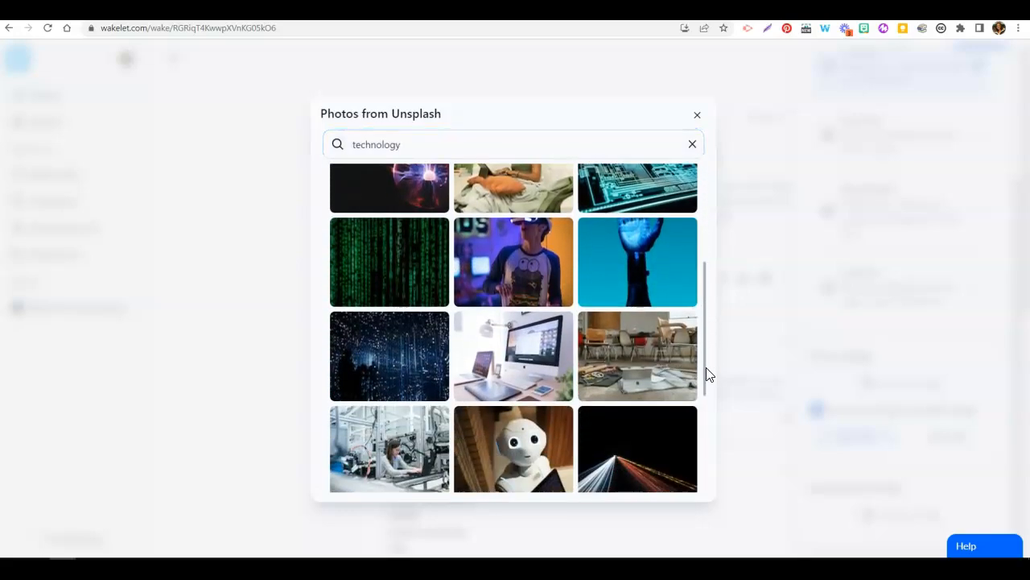
click(519, 369)
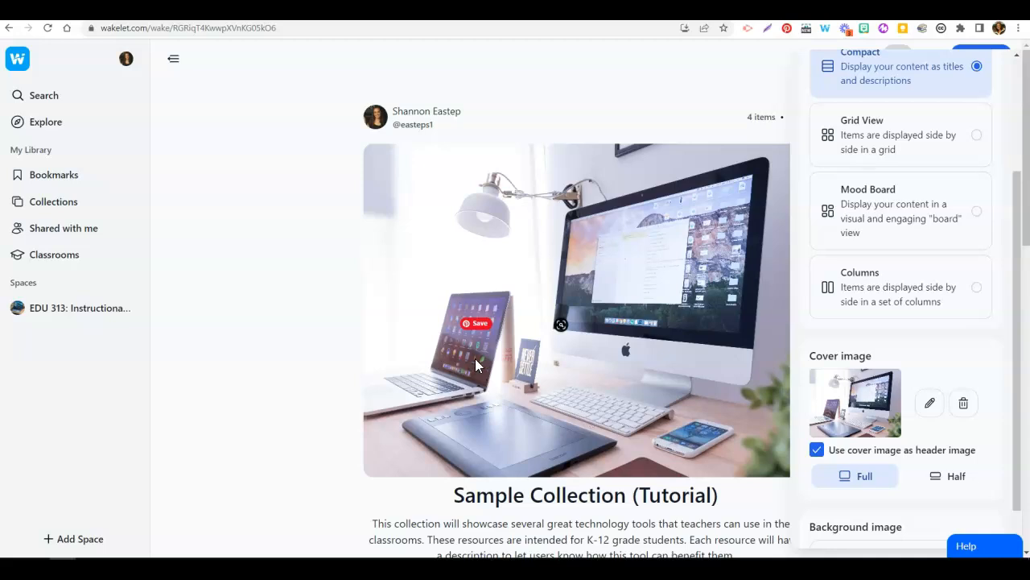
click(954, 477)
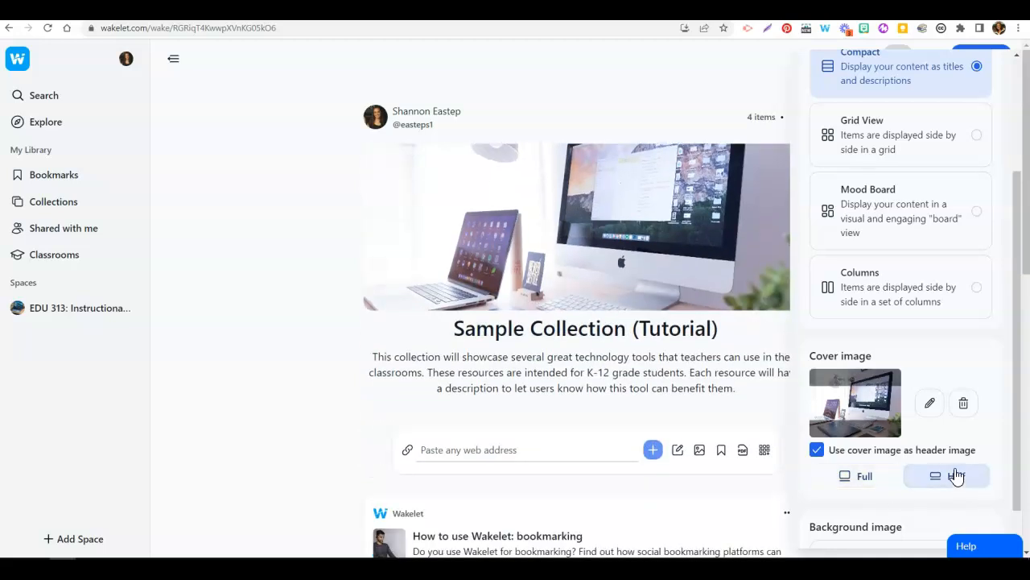
Set the black Unsplash image with curved purple lines as the collection's background image
drag(1020, 375, 1021, 417)
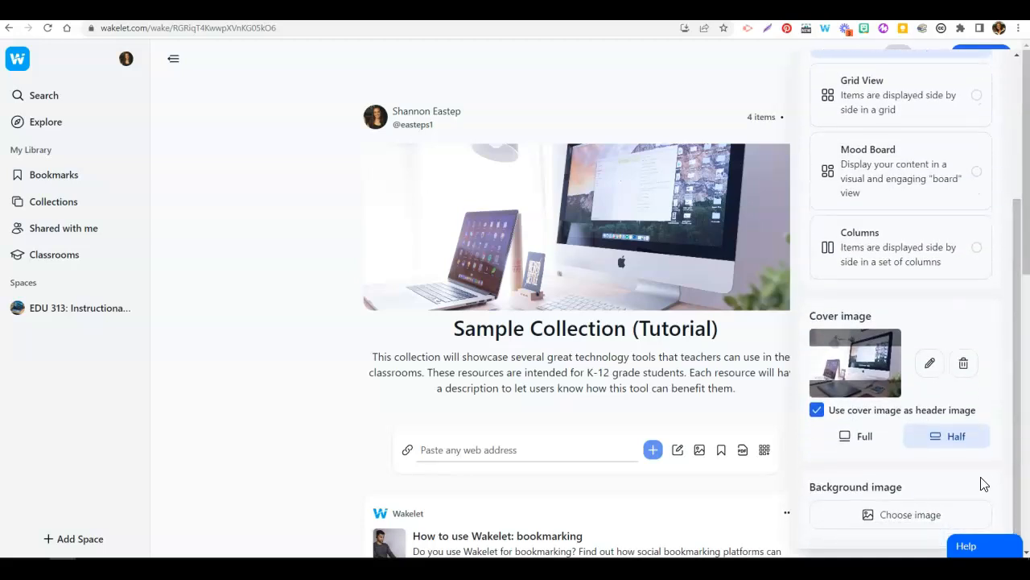
click(924, 519)
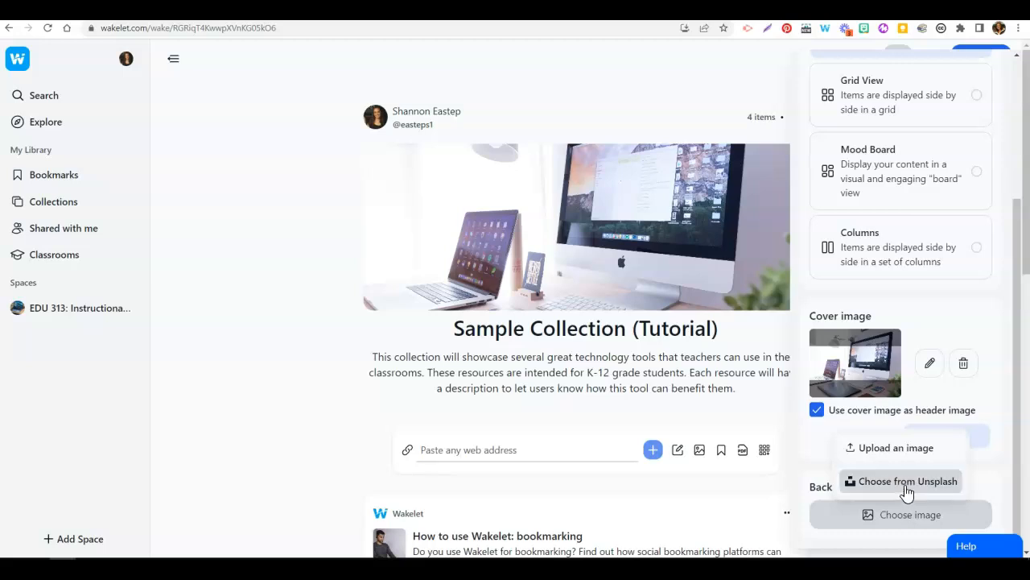
click(908, 483)
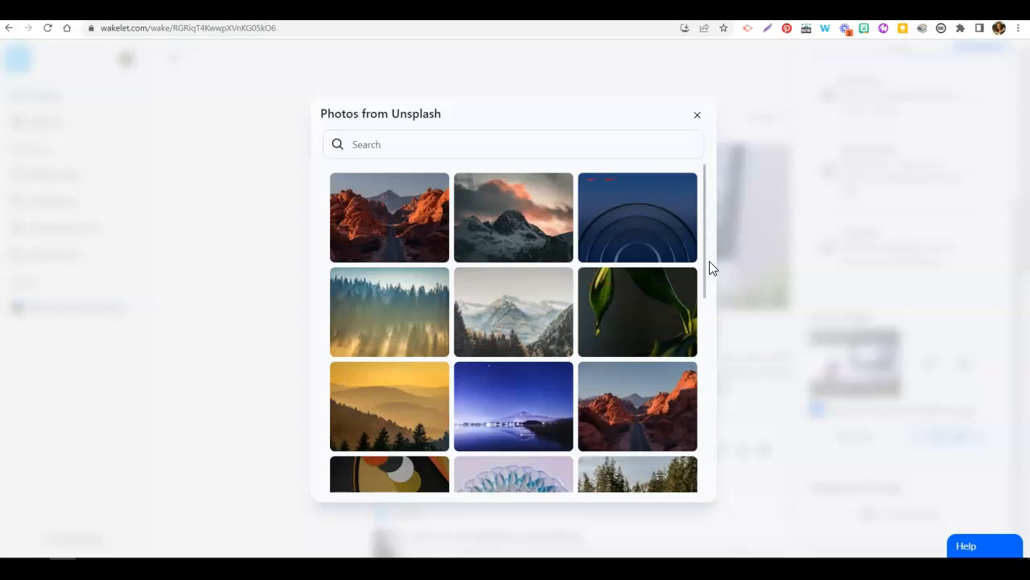
drag(704, 271, 711, 477)
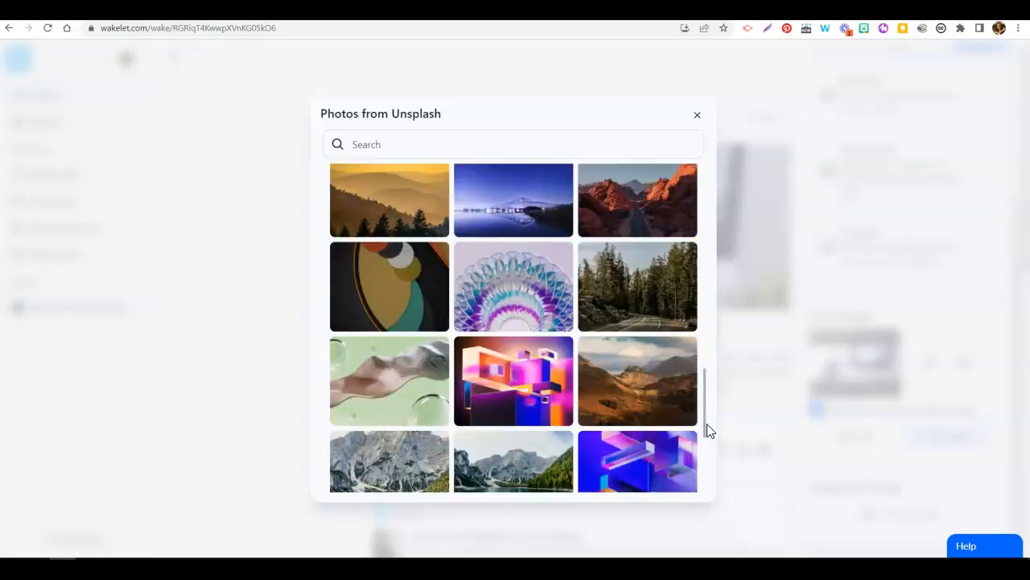
drag(705, 409, 708, 445)
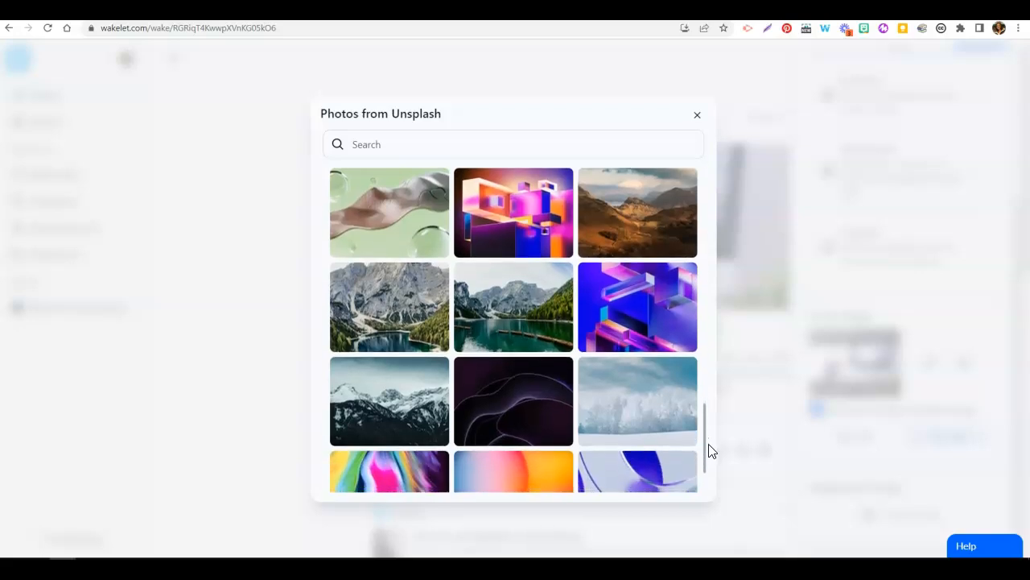
click(544, 413)
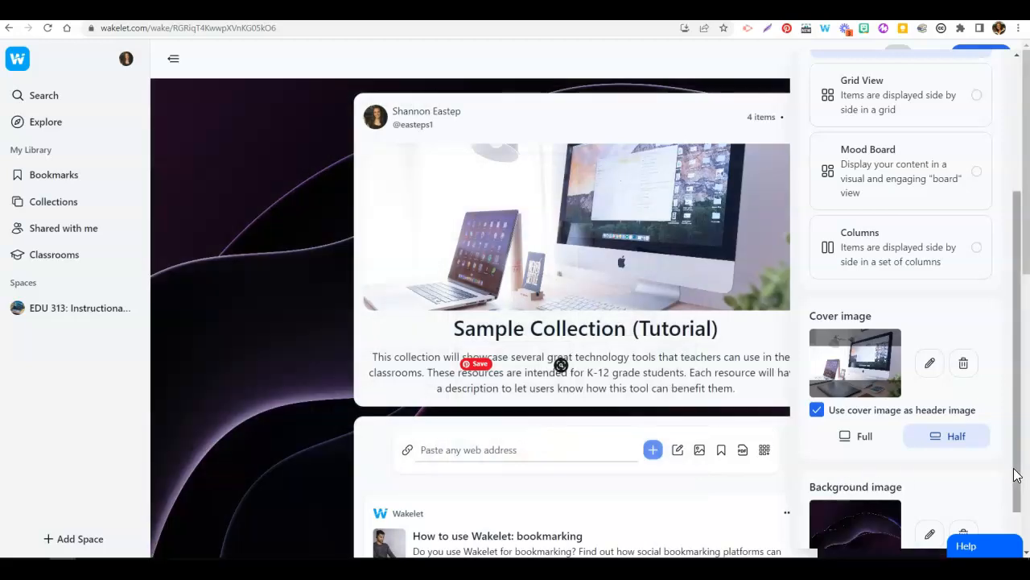
Open the collection's sharing settings and set access for anyone with the link or code to Can View
scroll(1017, 491, down, 1)
scroll(1016, 483, up, 3)
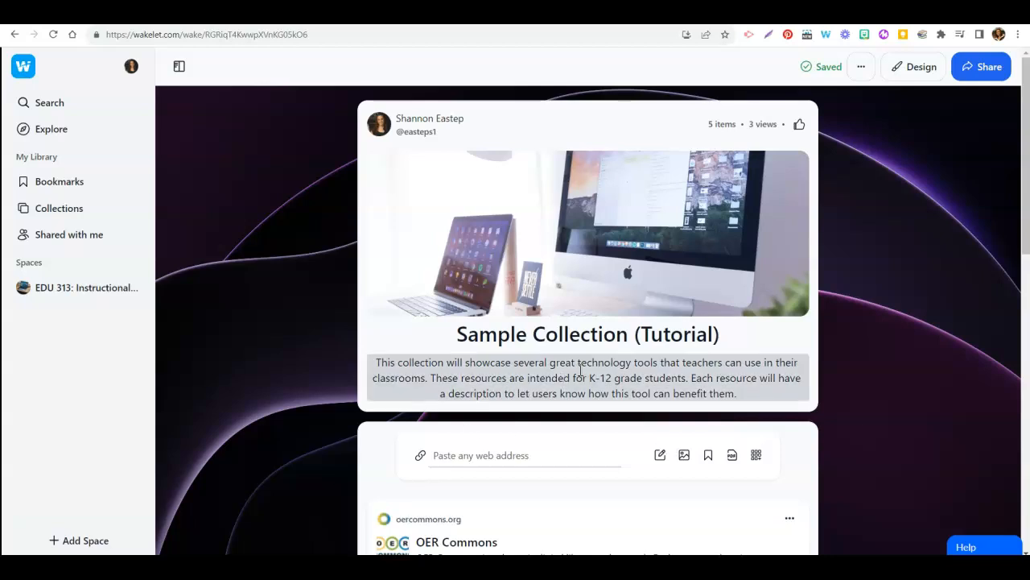
click(989, 71)
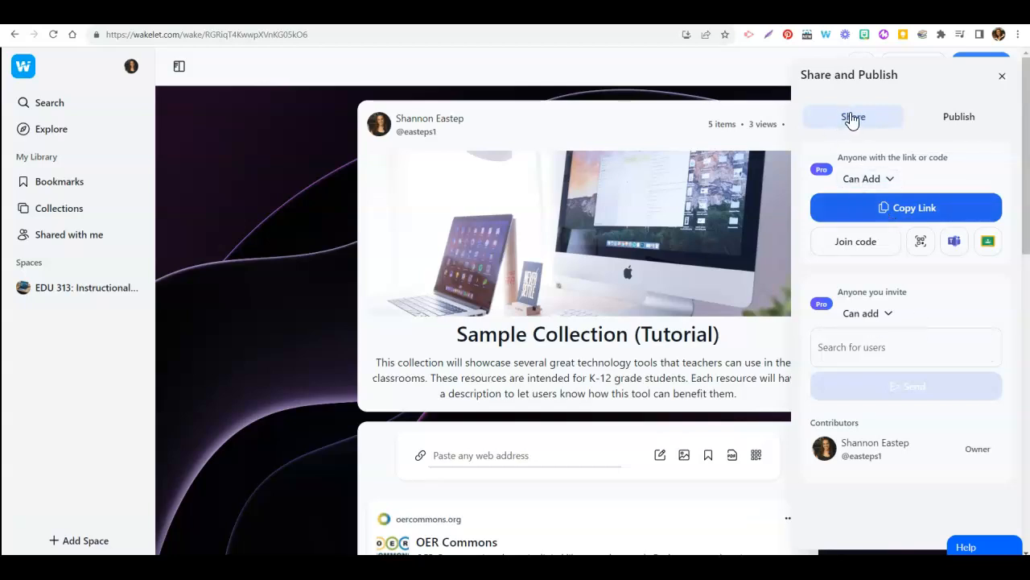
click(892, 188)
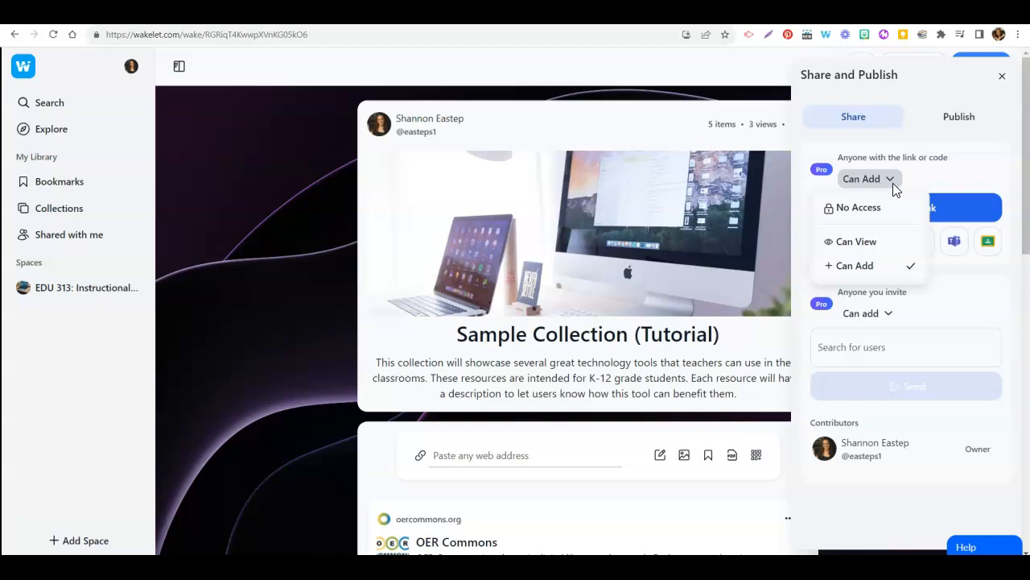
click(847, 251)
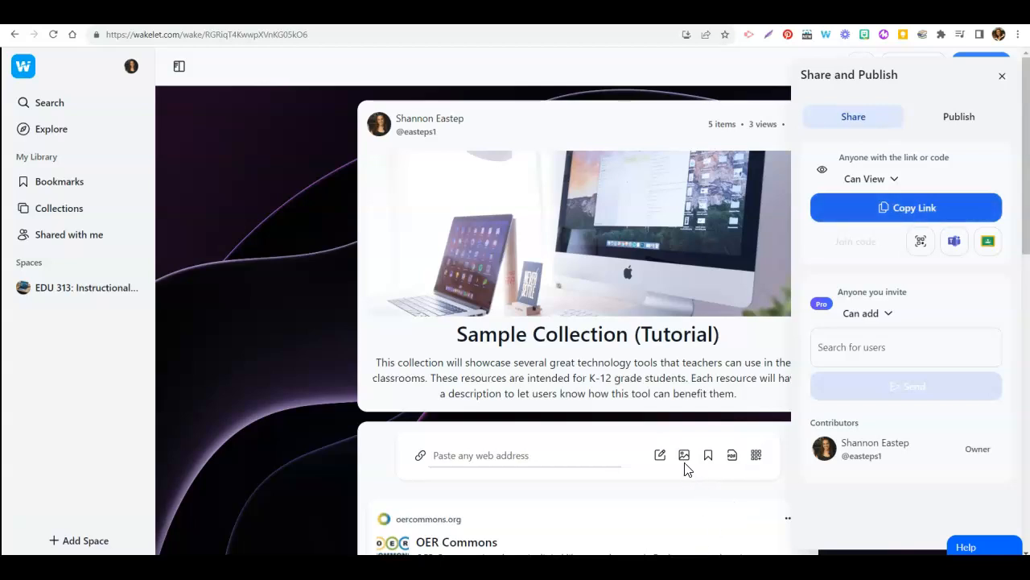
Set access for anyone with the link or code to Can Add and copy the collection's link
click(869, 179)
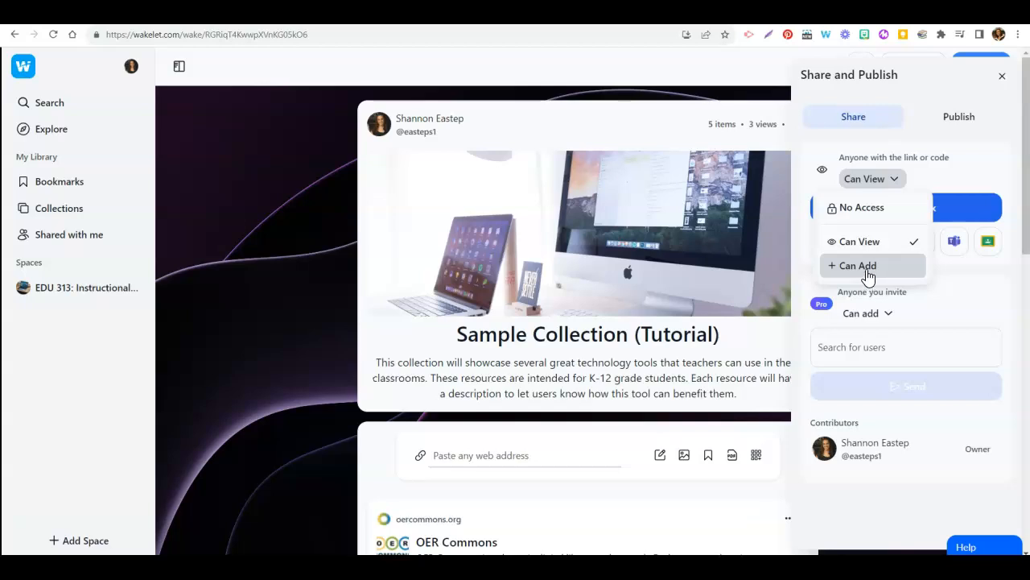
click(863, 268)
click(889, 217)
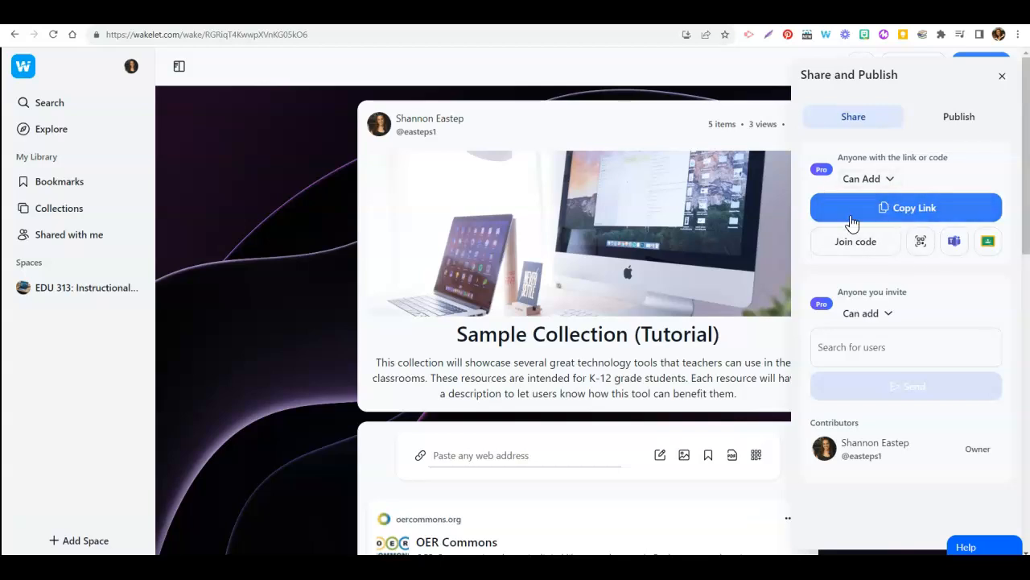
Examine the access levels for link visitors and invited users and the option for publishing the collection, and close the sharing settings
click(893, 178)
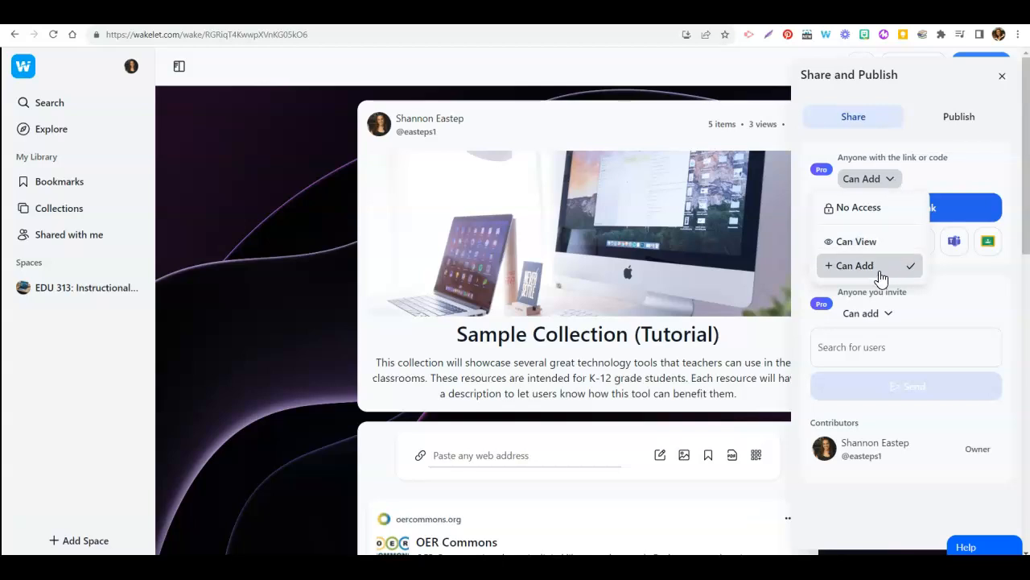
click(963, 304)
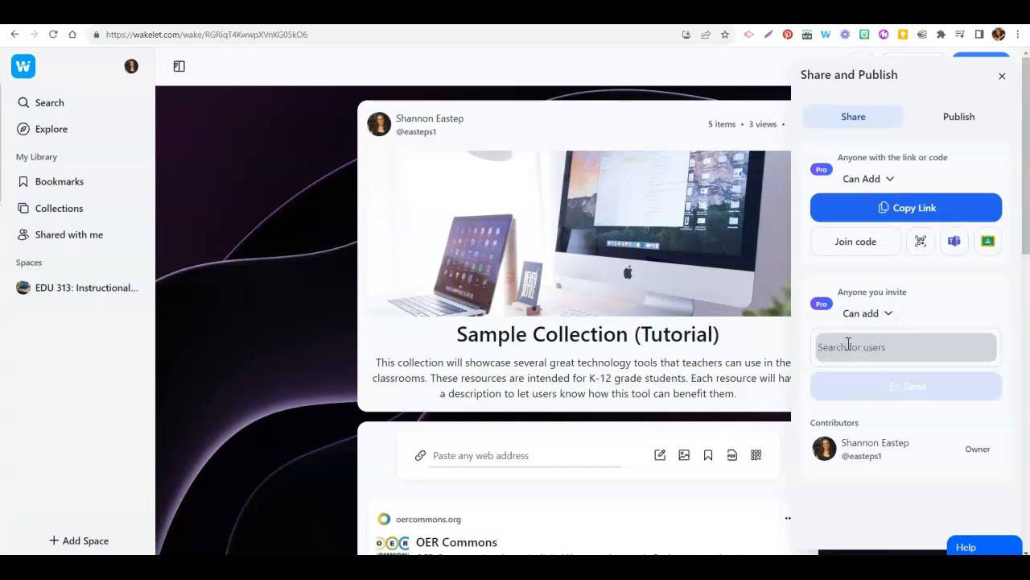
click(894, 320)
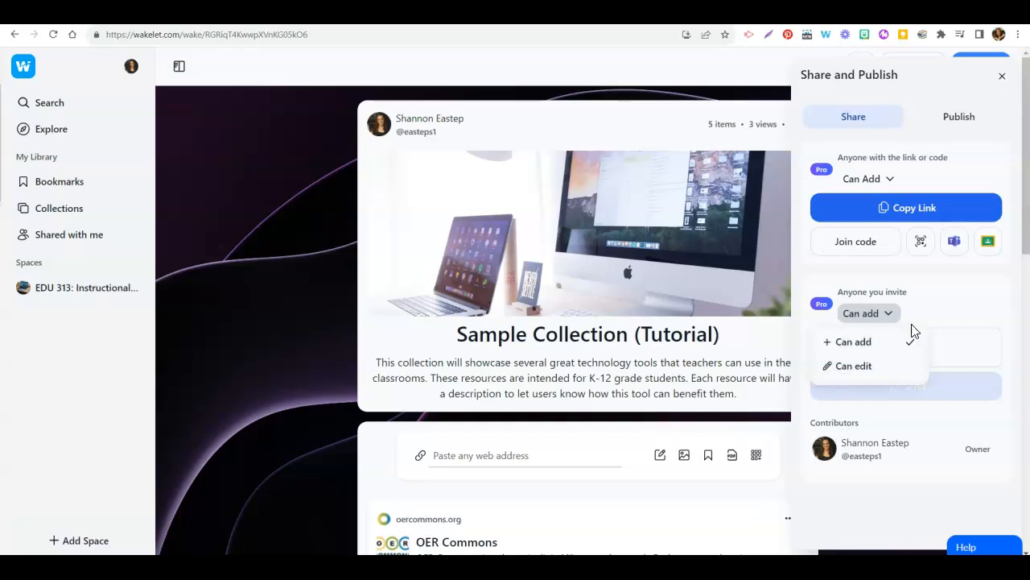
click(944, 312)
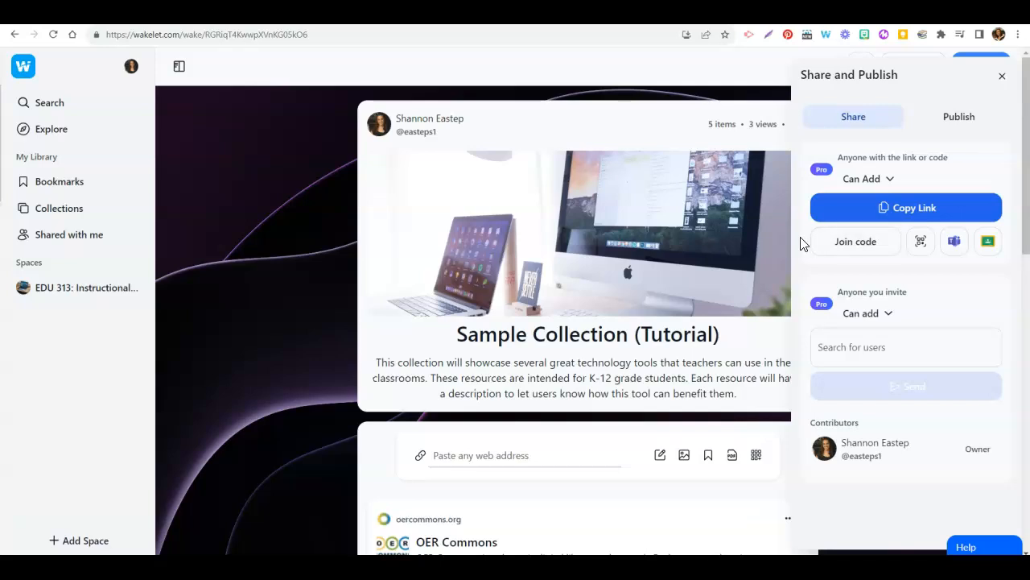
click(877, 179)
click(1002, 307)
click(958, 118)
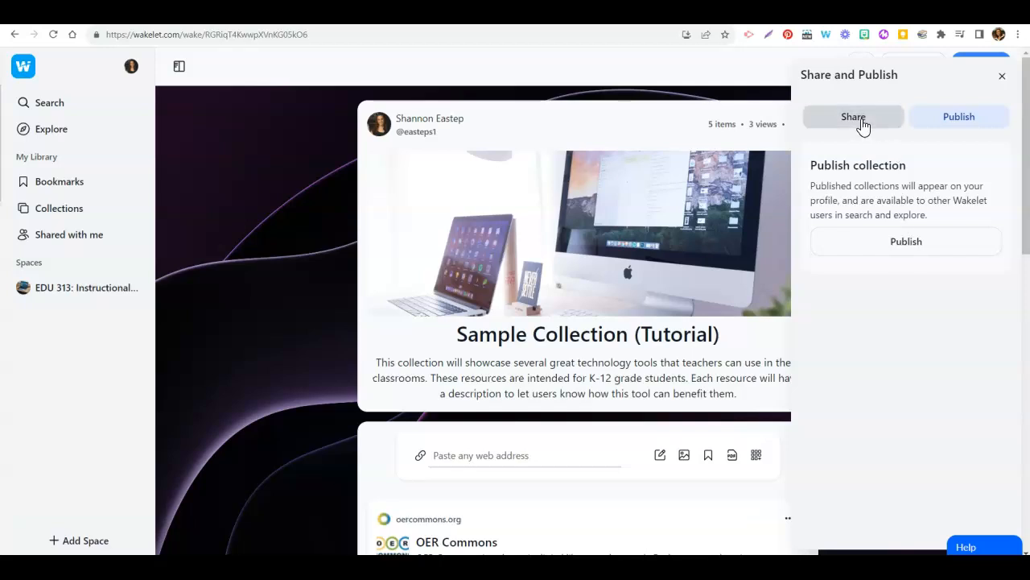
click(1002, 75)
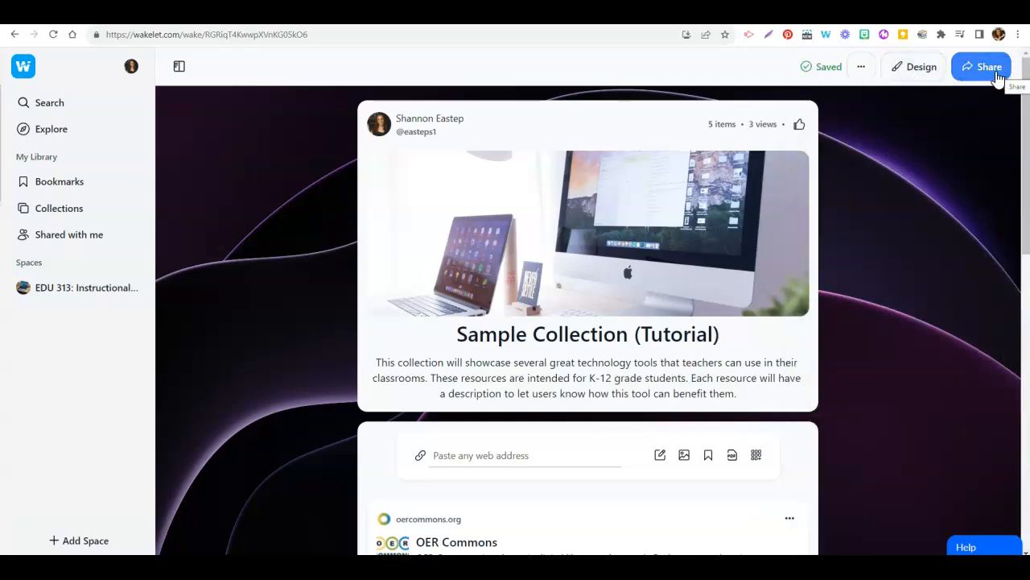
Go to the Collections library and examine the copy, move and delete options for Sample Collection (Tutorial)
click(863, 70)
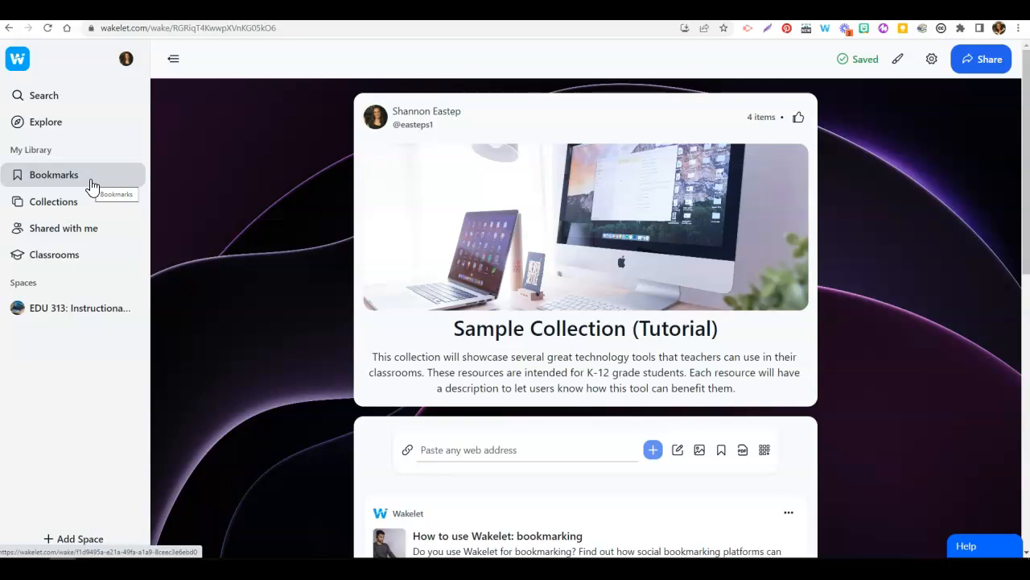
click(18, 63)
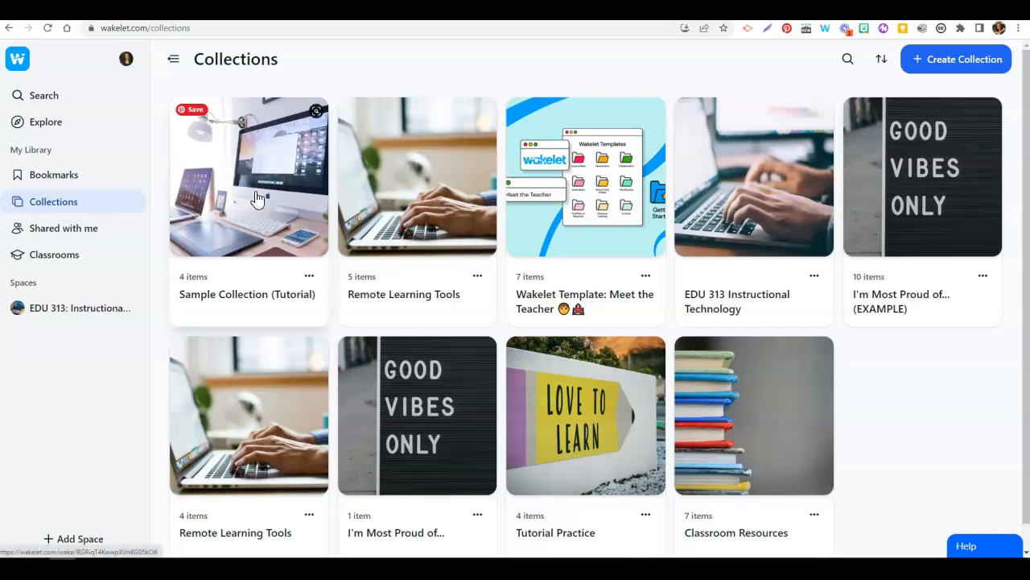
click(309, 277)
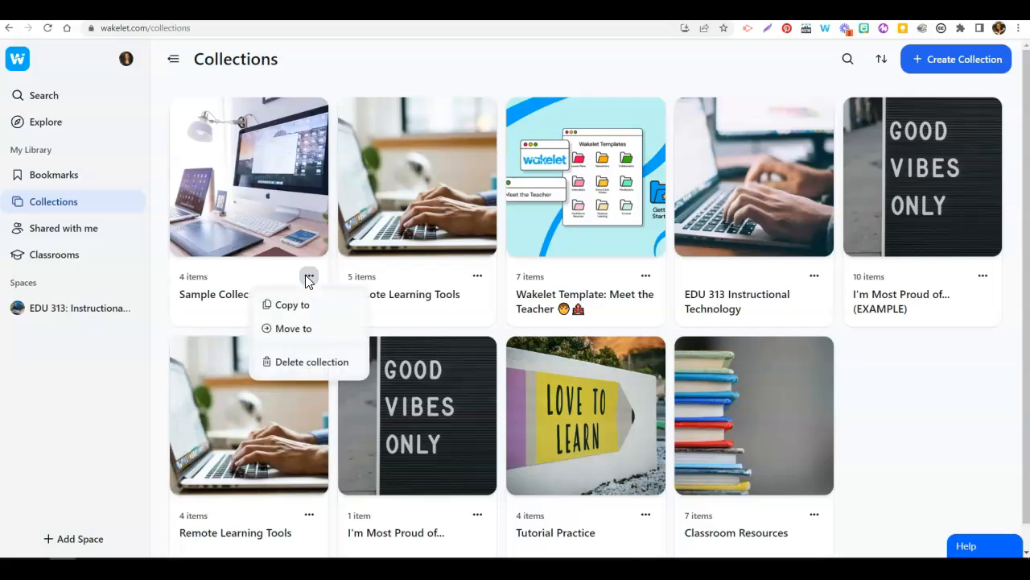
click(36, 475)
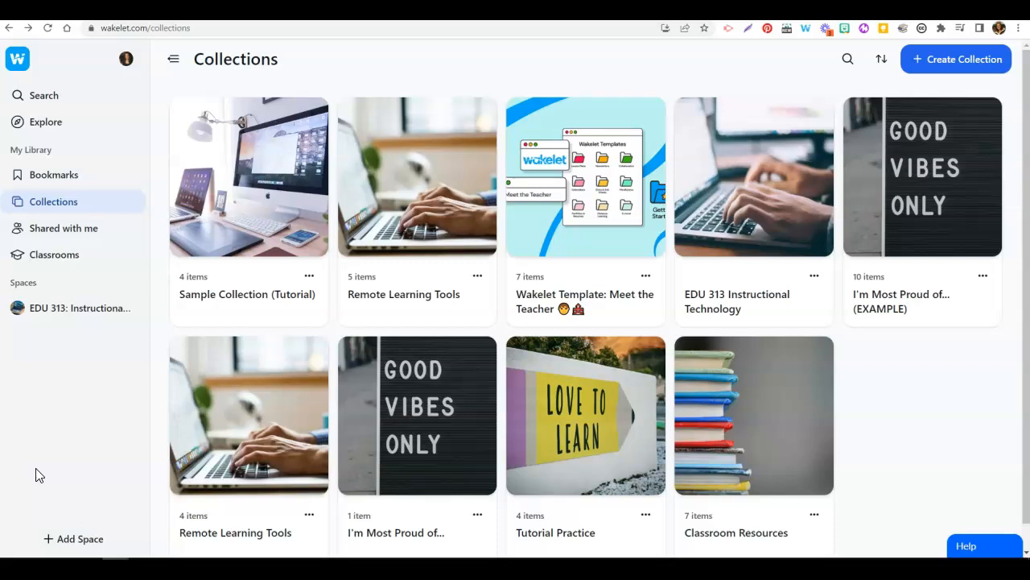
Search Wakelet for "lesson plans" and look through the "Lesson Plans and Teaching Ideas" collection
click(56, 104)
click(229, 103)
text(lesson plans)
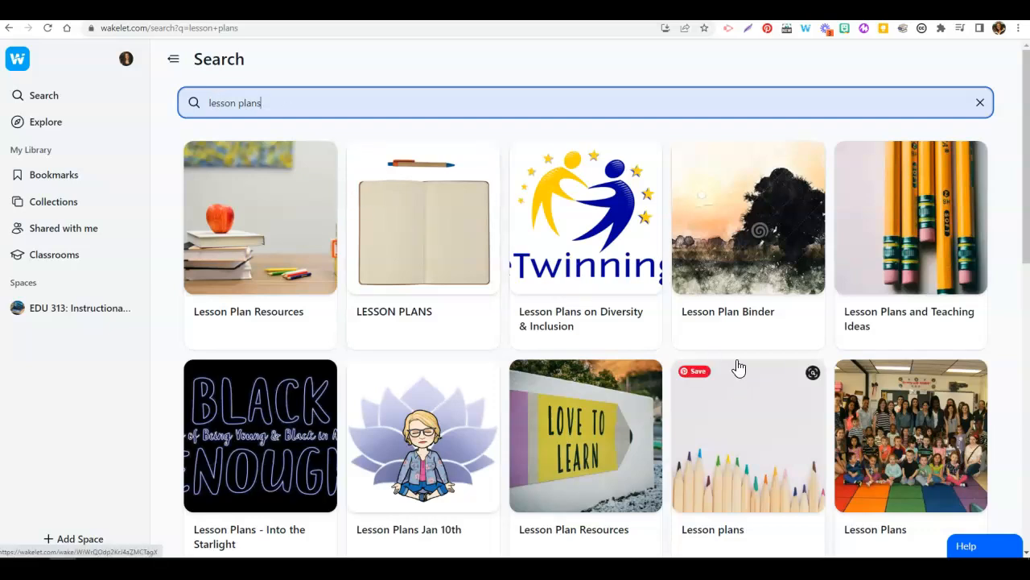
click(915, 266)
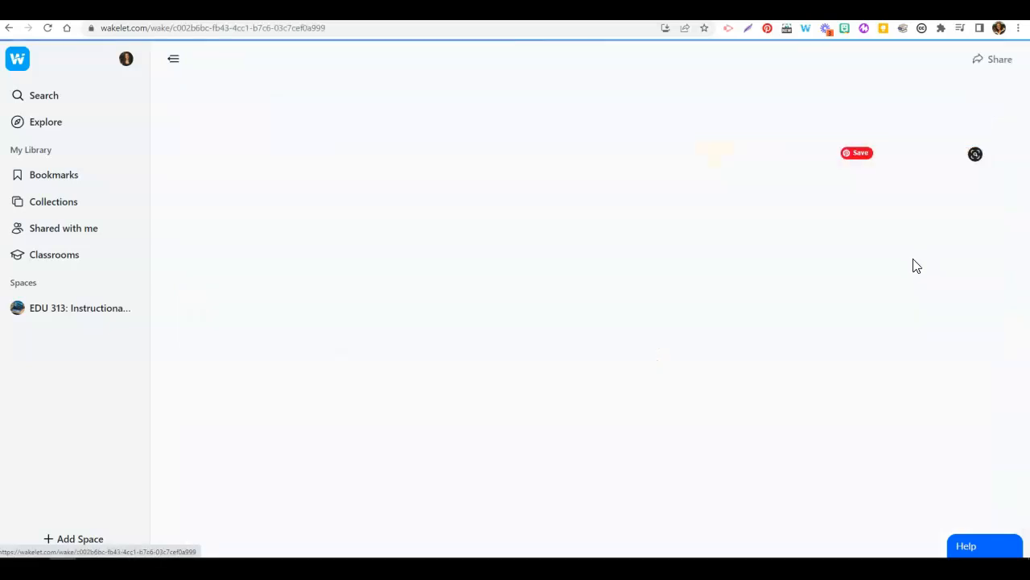
scroll(843, 340, down, 4)
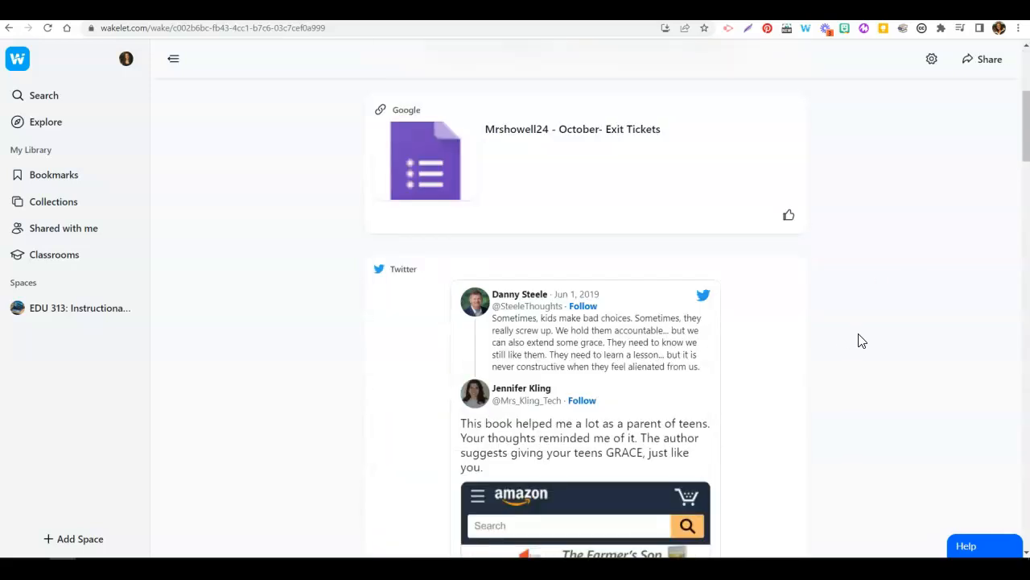
scroll(810, 311, down, 5)
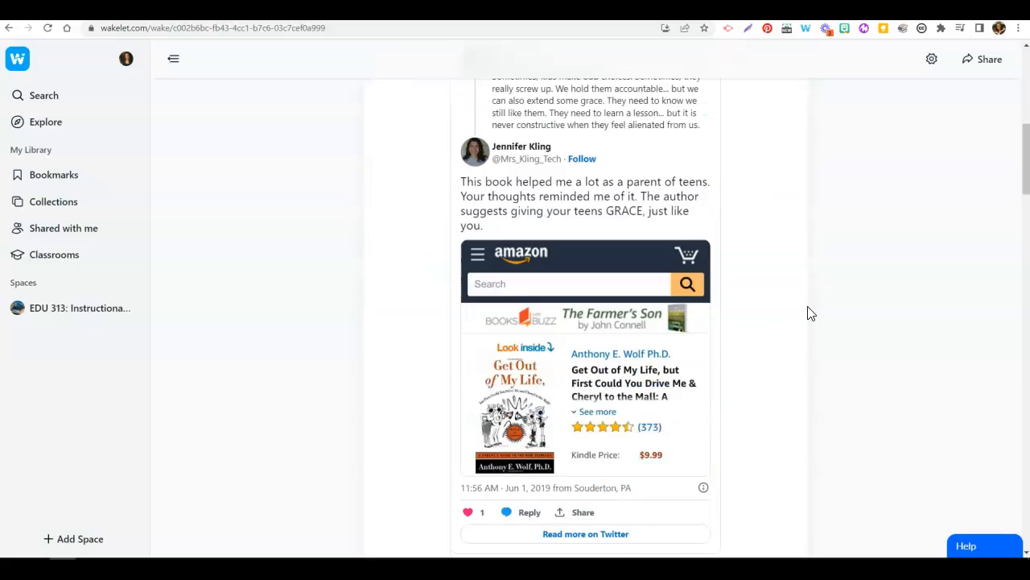
scroll(810, 311, up, 9)
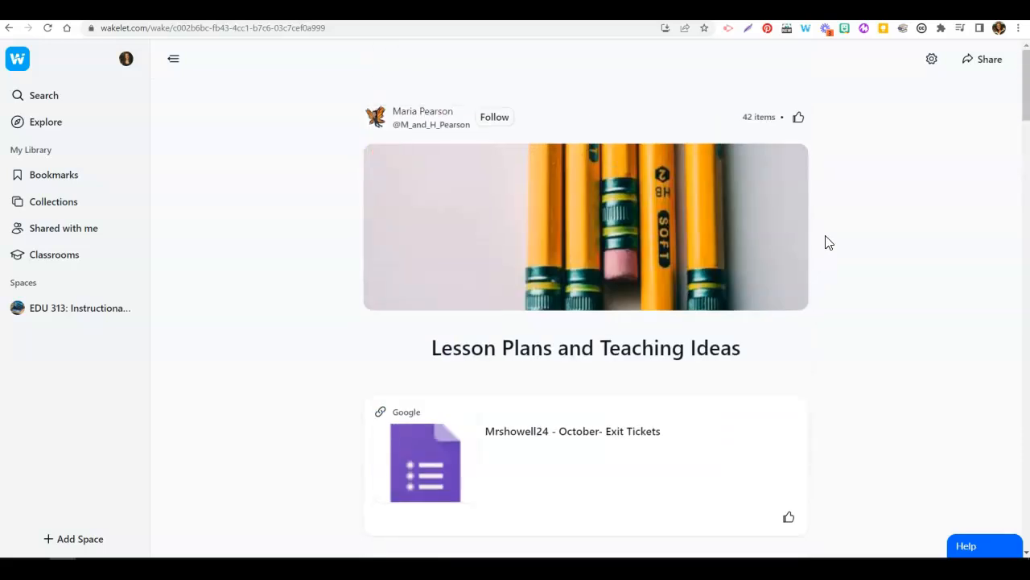
Save the "Lesson Plans and Teaching Ideas" collection to Bookmarks and return to the search results
click(929, 66)
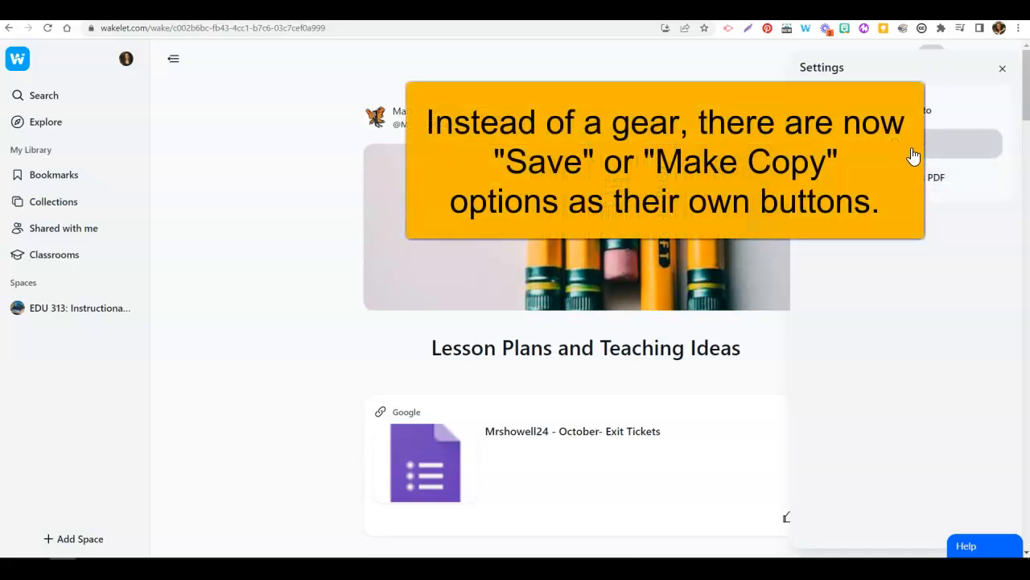
click(901, 153)
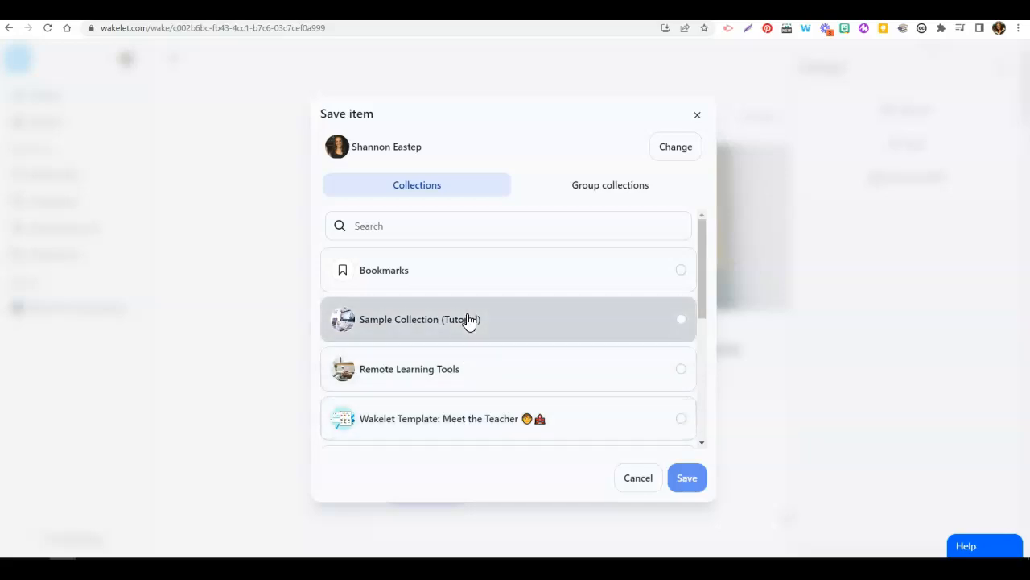
click(398, 281)
click(685, 485)
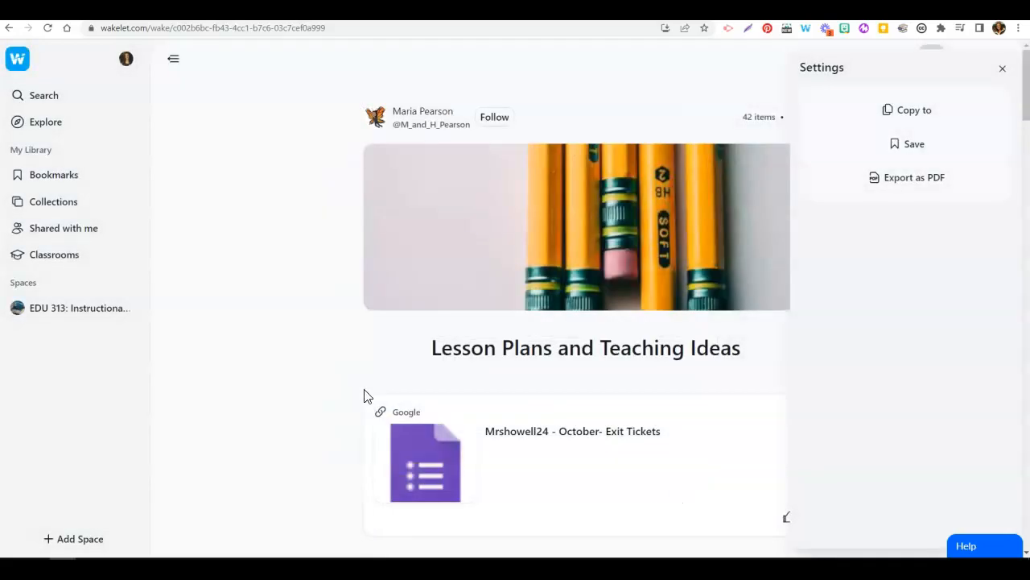
click(1002, 69)
click(10, 29)
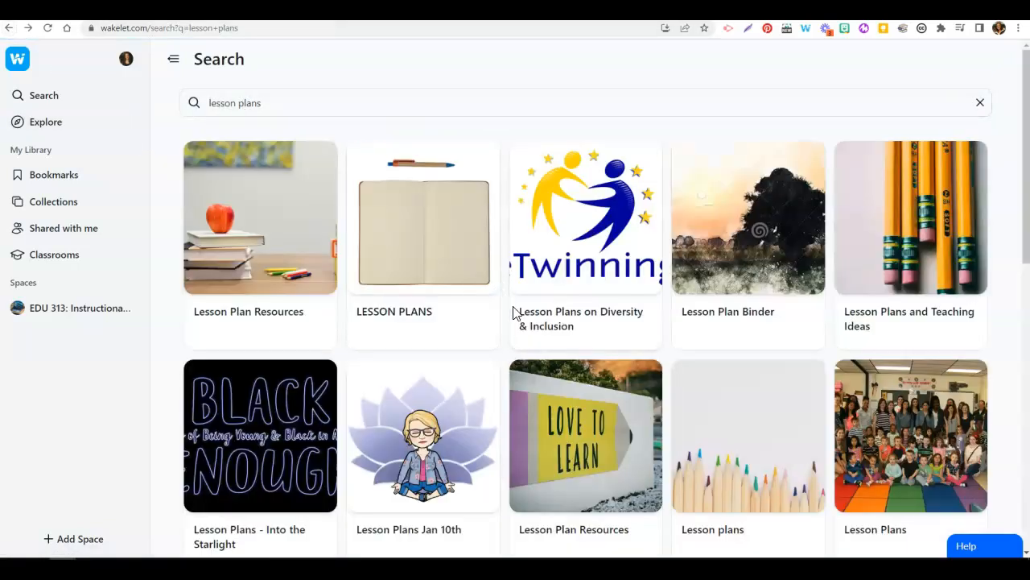
Open the "Lesson Plans Jan 10th" collection from the results and look through its weekday columns
click(454, 498)
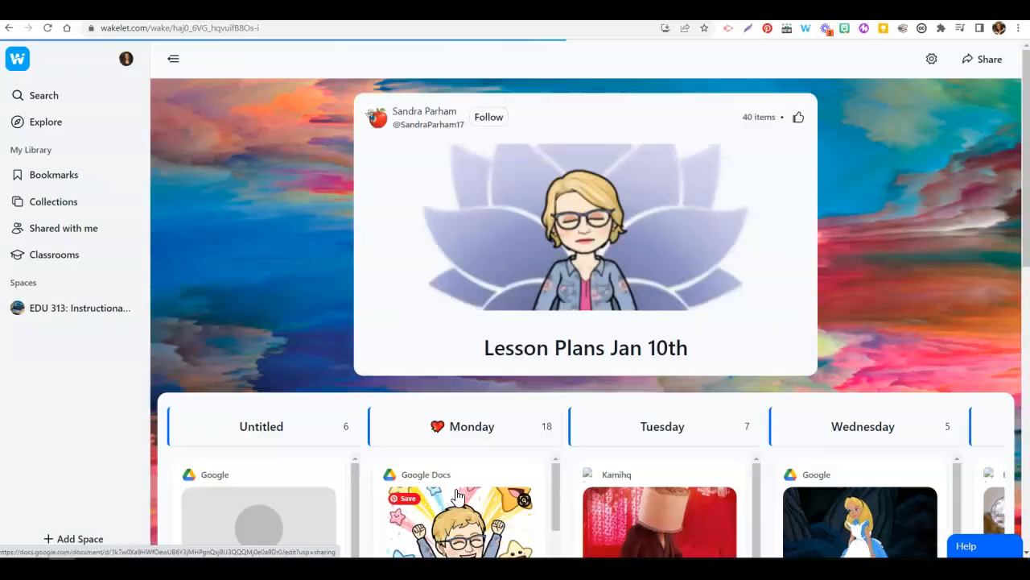
scroll(1025, 207, down, 3)
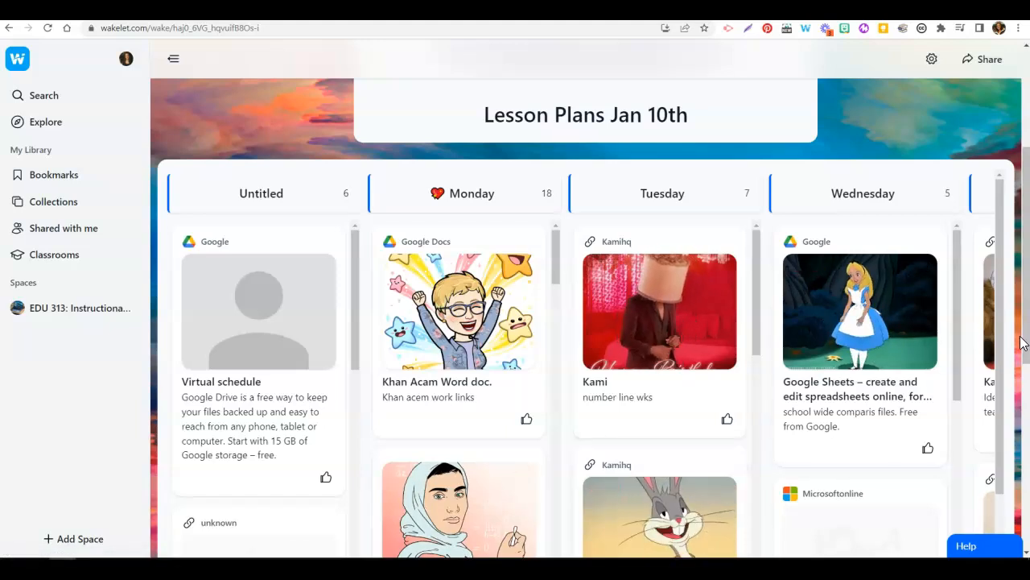
scroll(483, 322, up, 3)
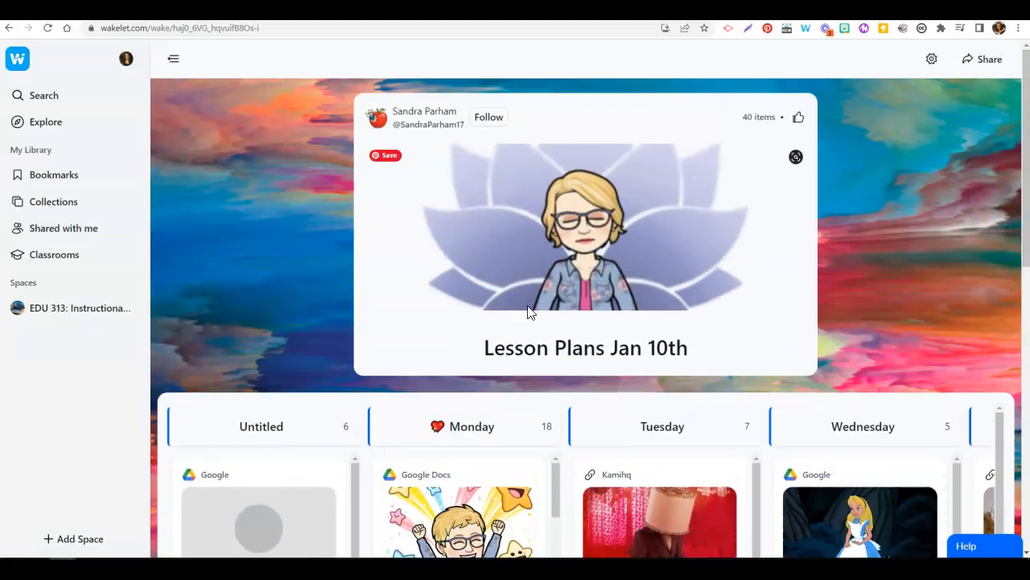
Look through the destination collections available for saving "Lesson Plans Jan 10th" and cancel the save
click(939, 64)
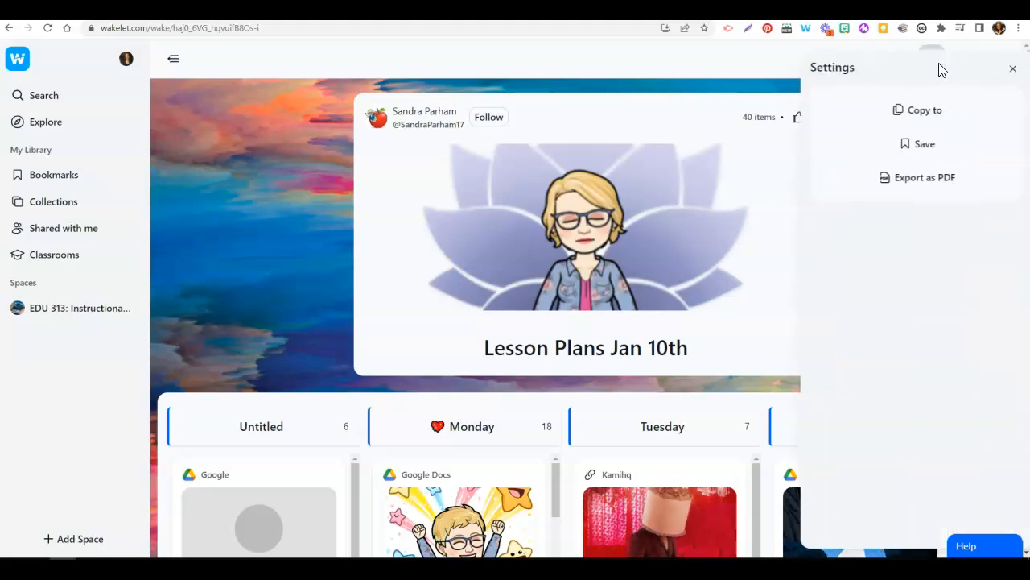
click(913, 150)
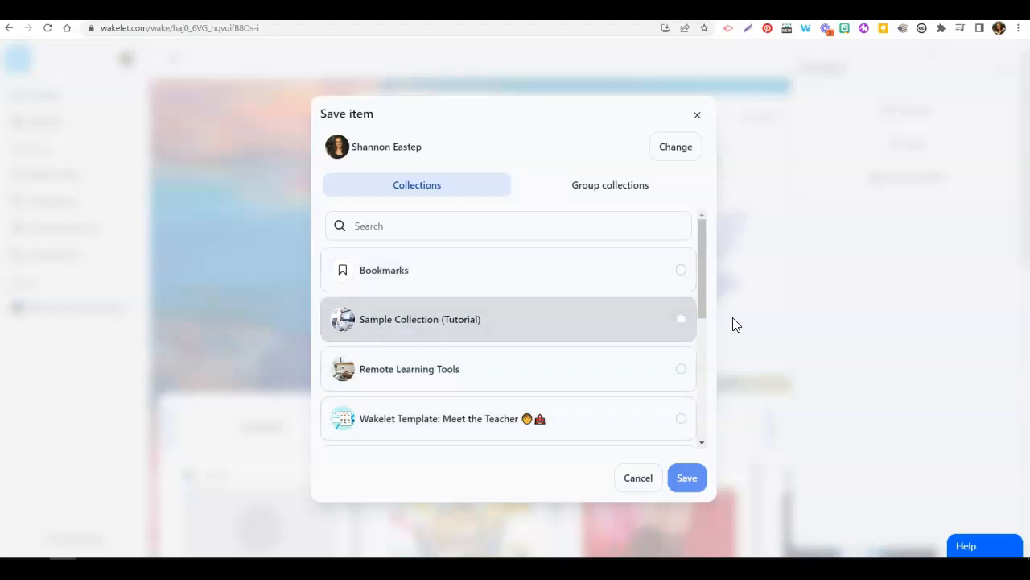
drag(701, 302, 707, 474)
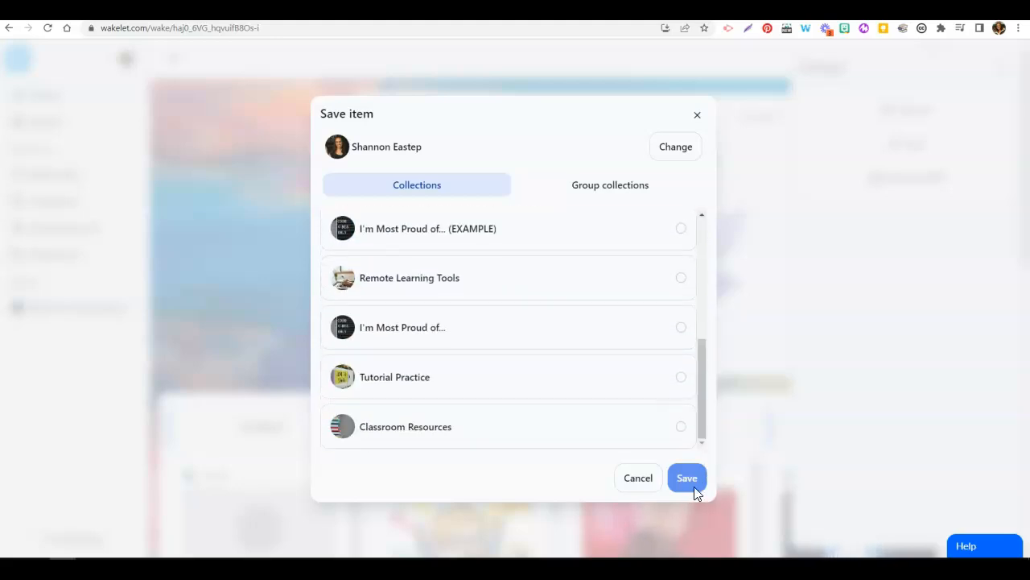
click(640, 486)
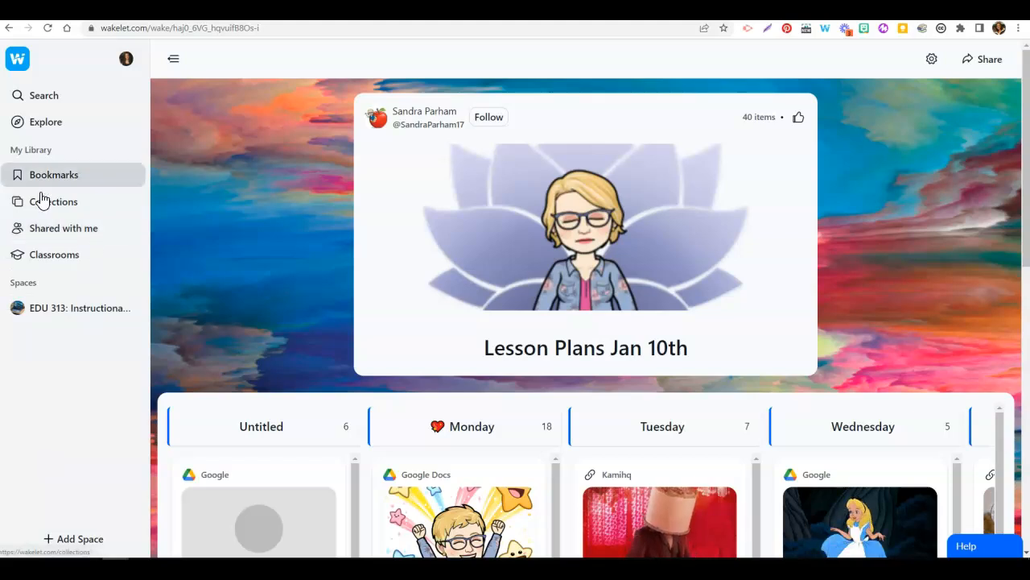
Return to the Collections library and open Sample Collection (Tutorial)
click(28, 67)
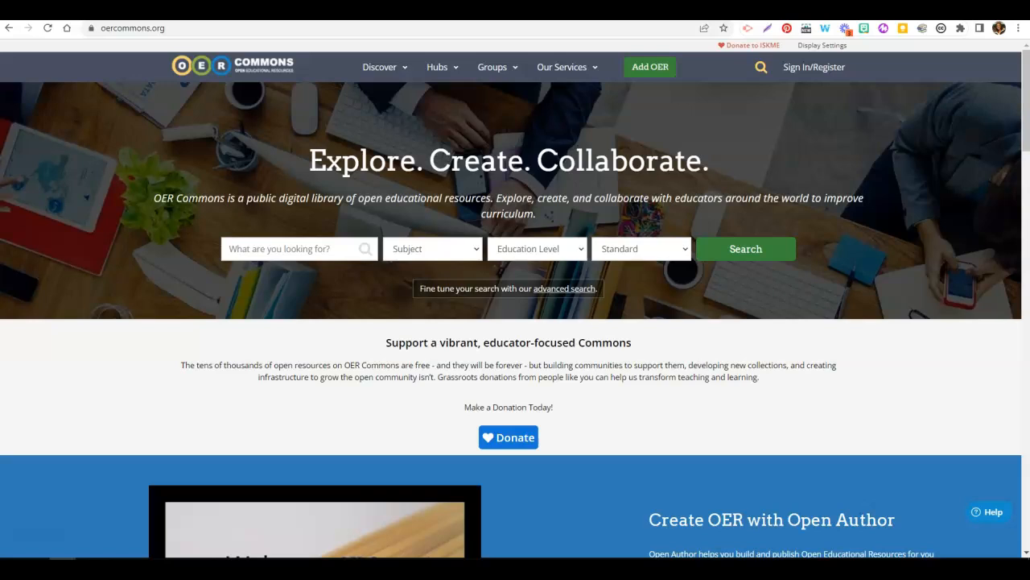
click(167, 29)
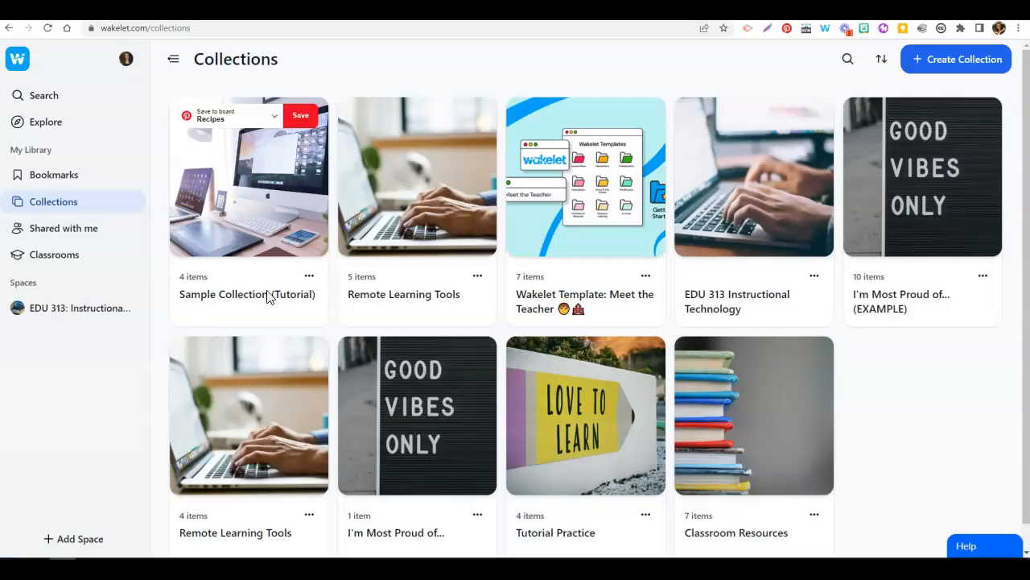
click(262, 225)
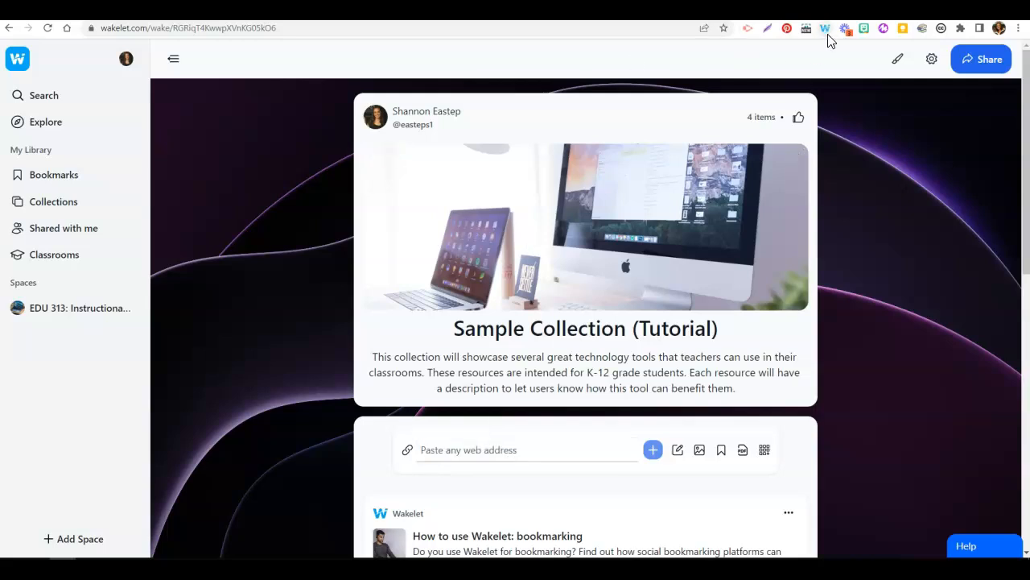
Switch to the oercommons.org page and save it to Sample Collection (Tutorial) with the Wakelet browser extension
click(724, 10)
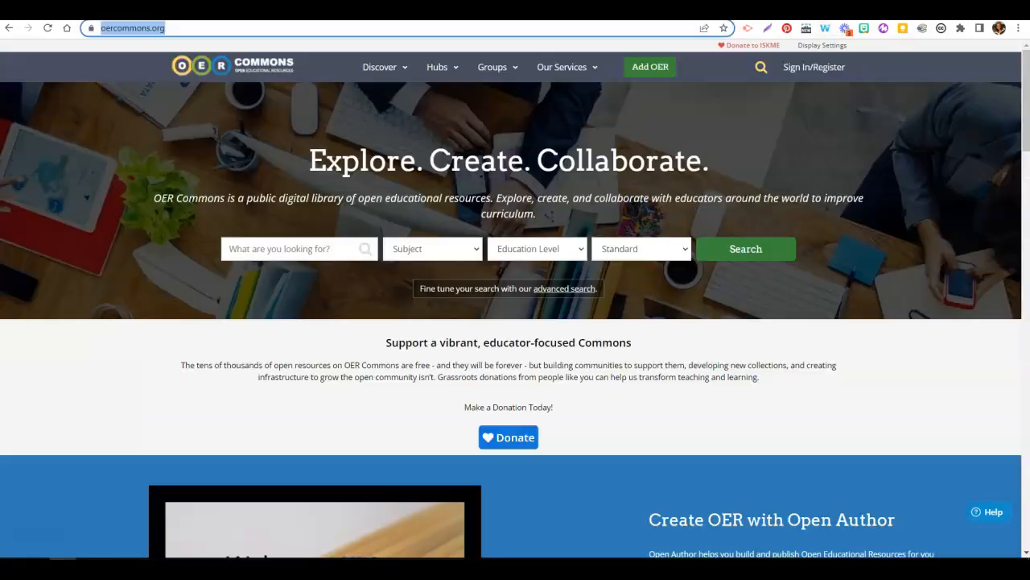
click(825, 30)
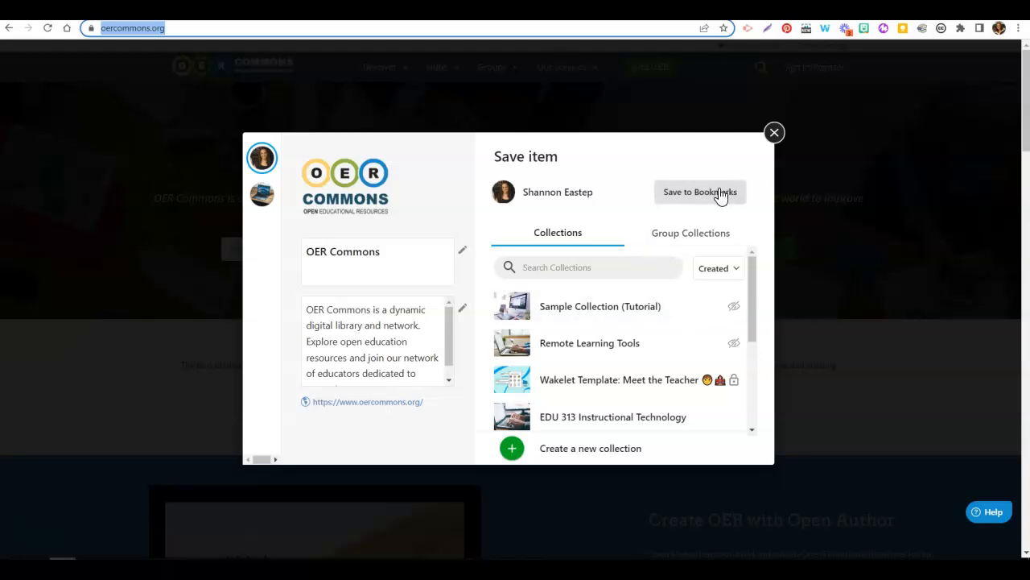
click(580, 313)
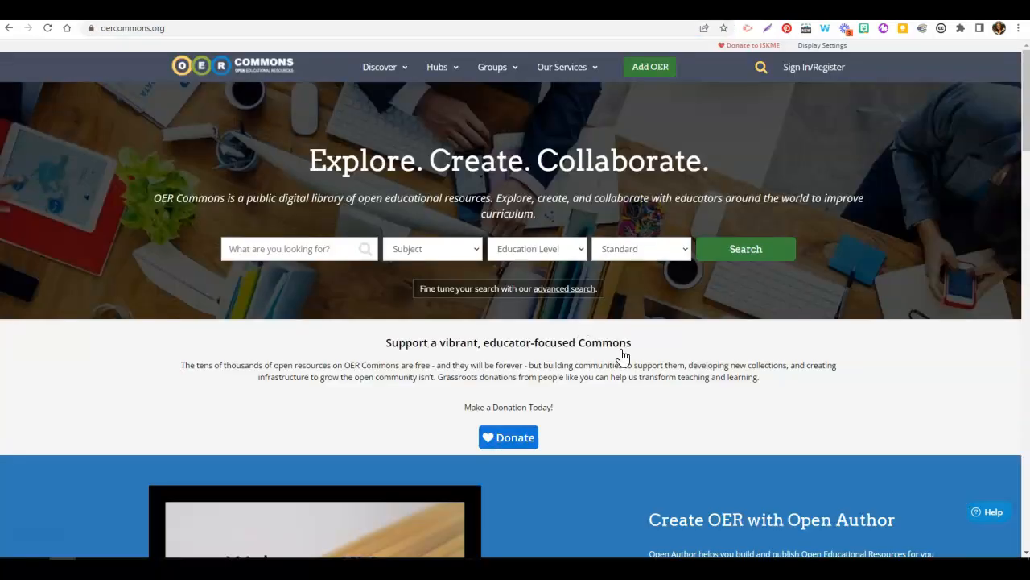
Return to Sample Collection (Tutorial) in Wakelet and look at the OER Commons item and its available actions
click(80, 12)
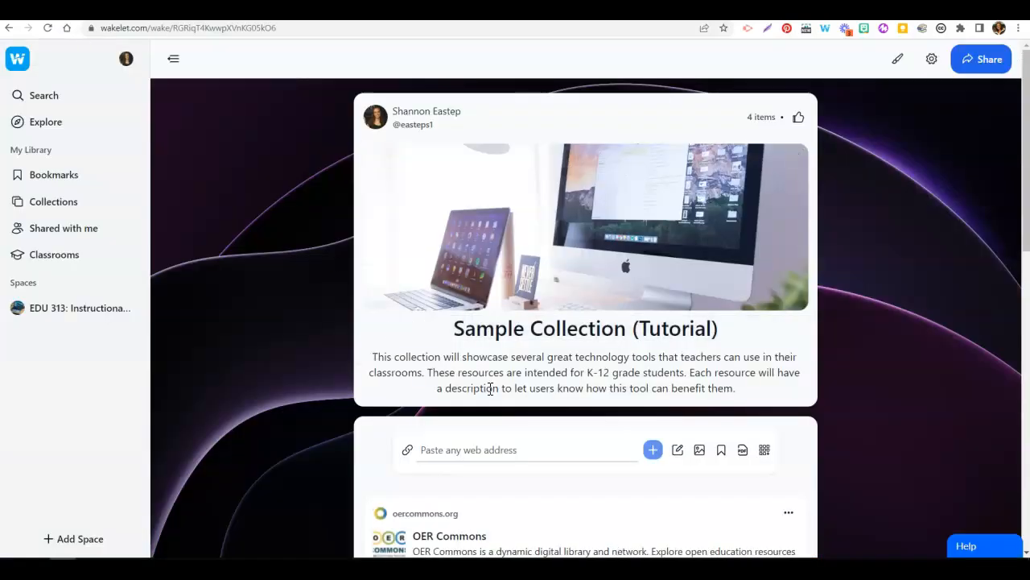
drag(1027, 197, 1026, 283)
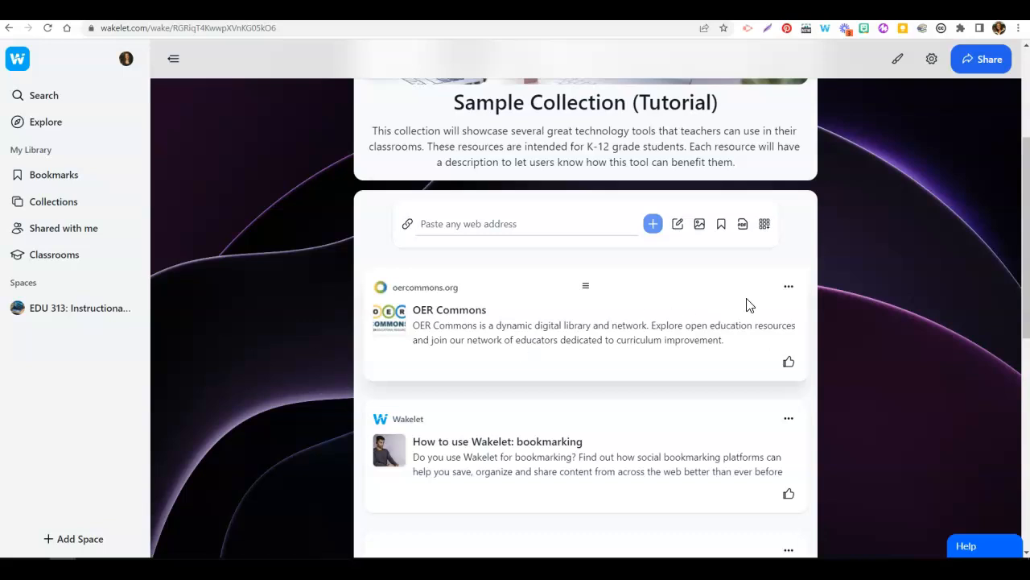
click(789, 286)
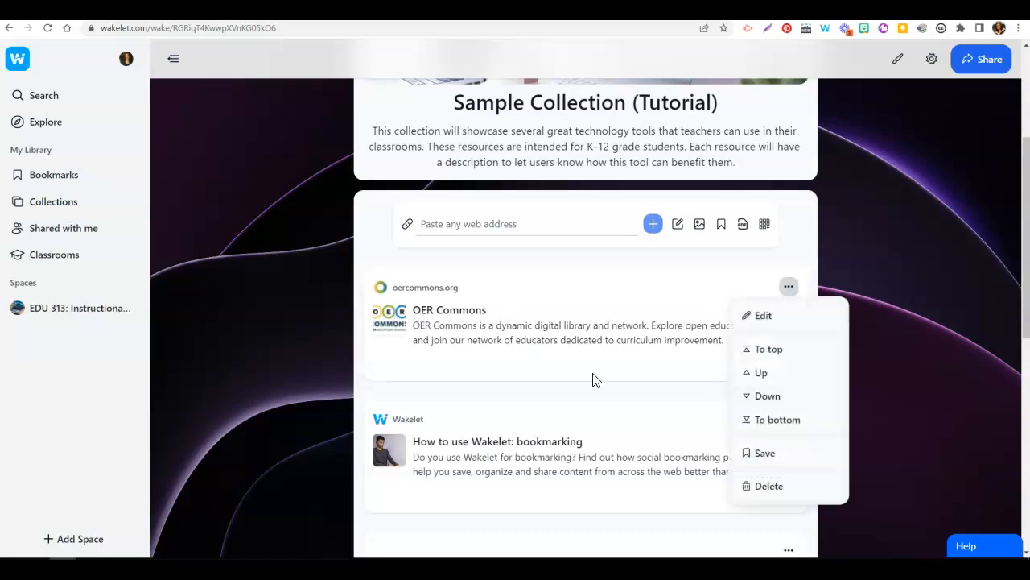
click(649, 407)
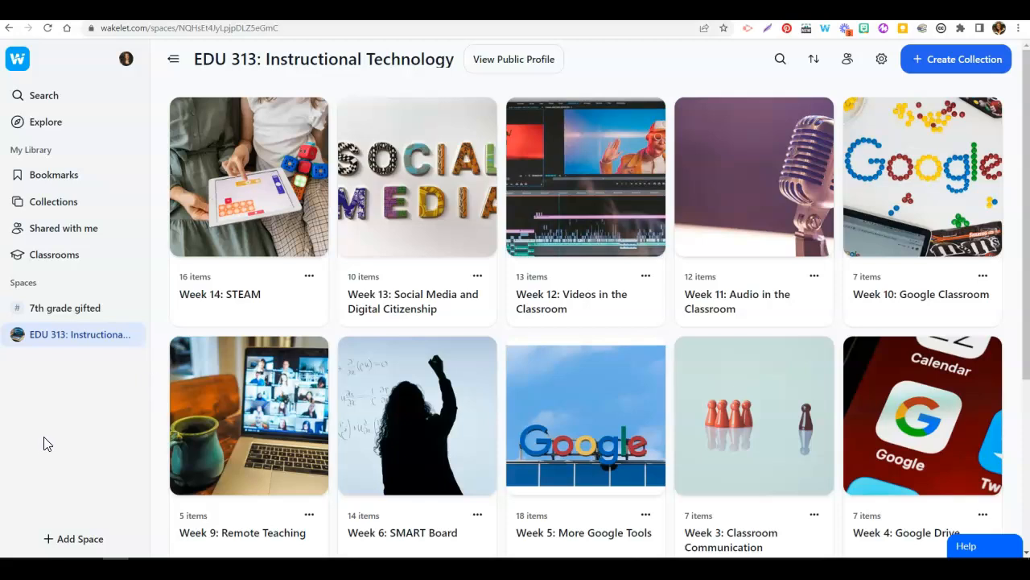
Open the account's public profile page from the EDU 313: Instructional Technology space
click(127, 62)
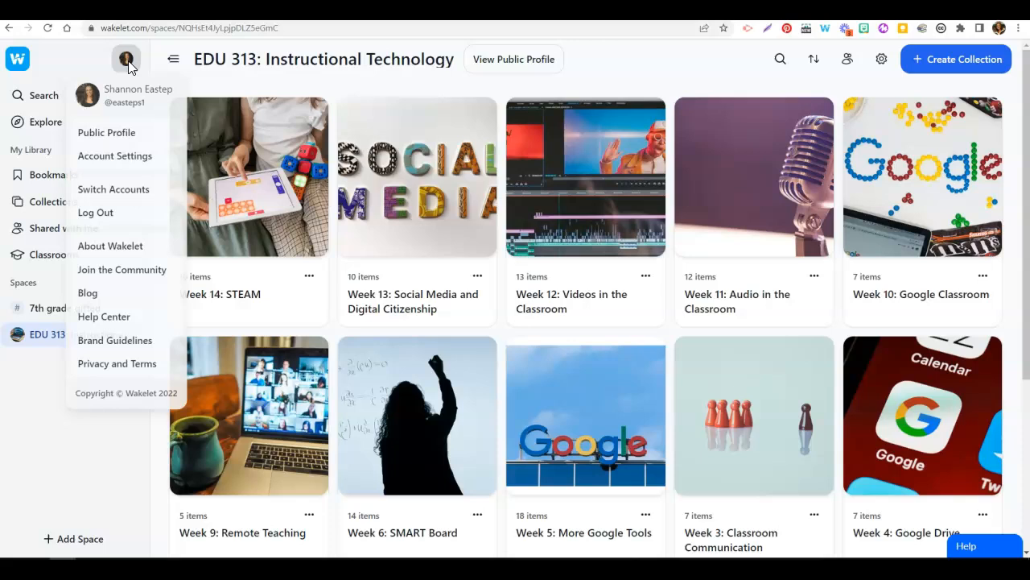
click(124, 141)
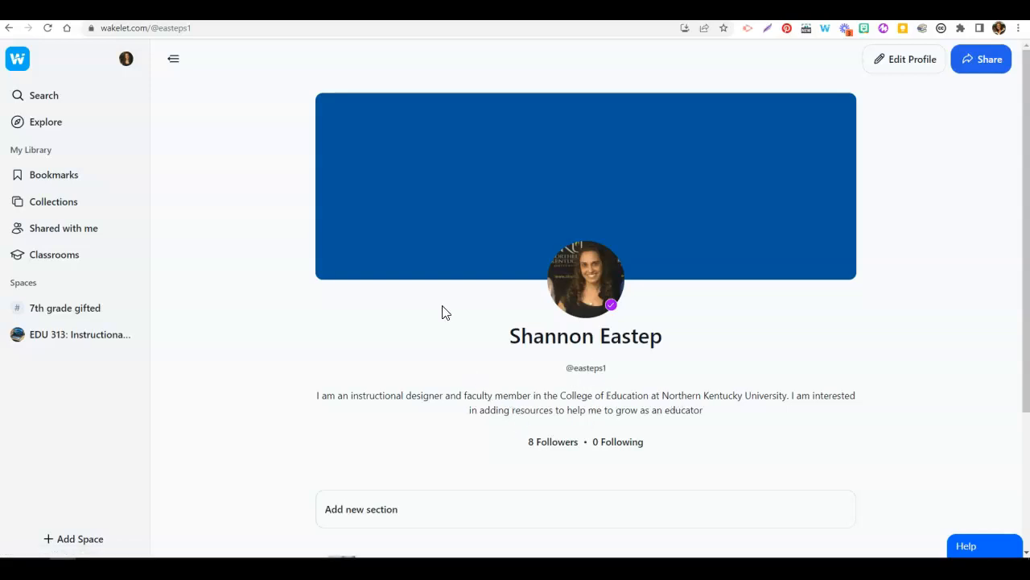
click(129, 64)
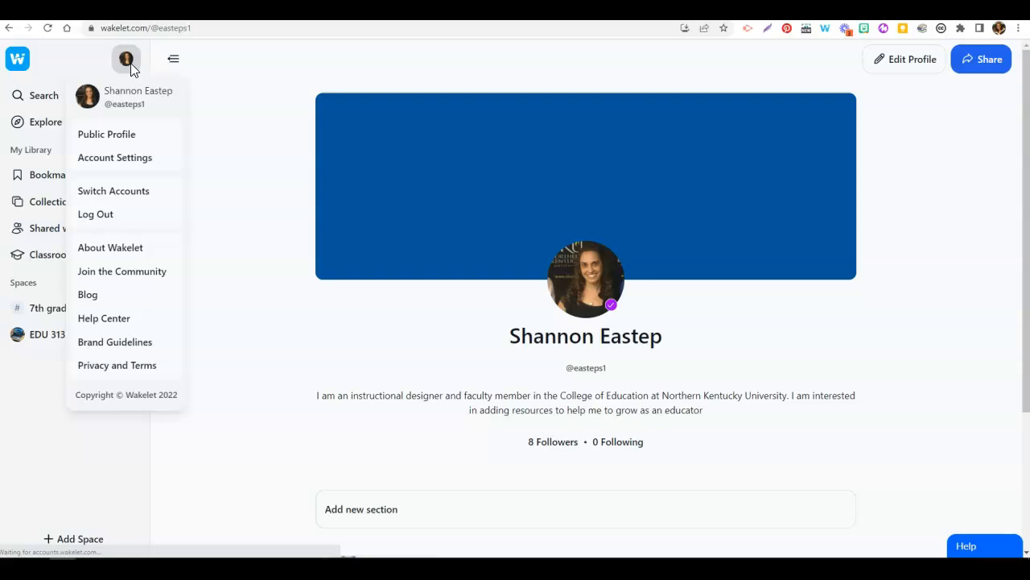
click(122, 142)
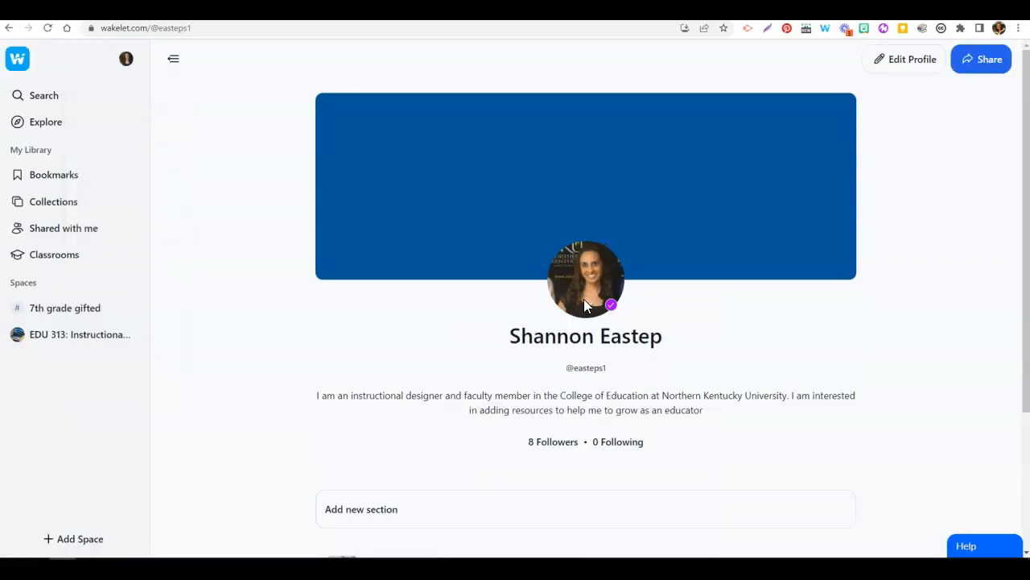